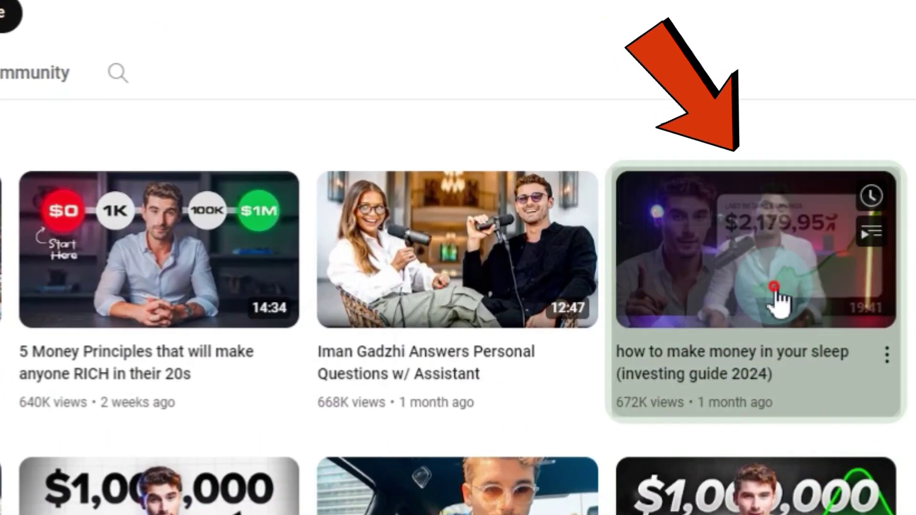
left_click(824, 306)
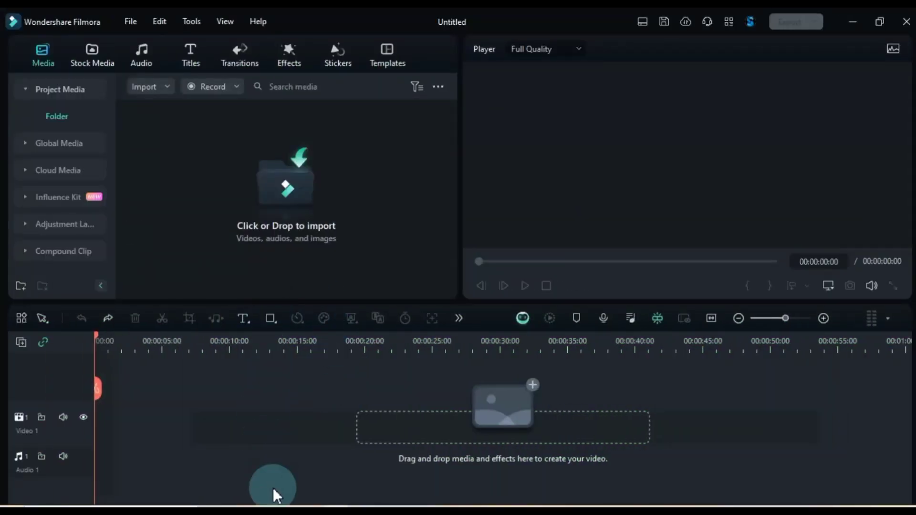
Import all six asset files from the Assests > New folder directory into the project media
left_click(266, 510)
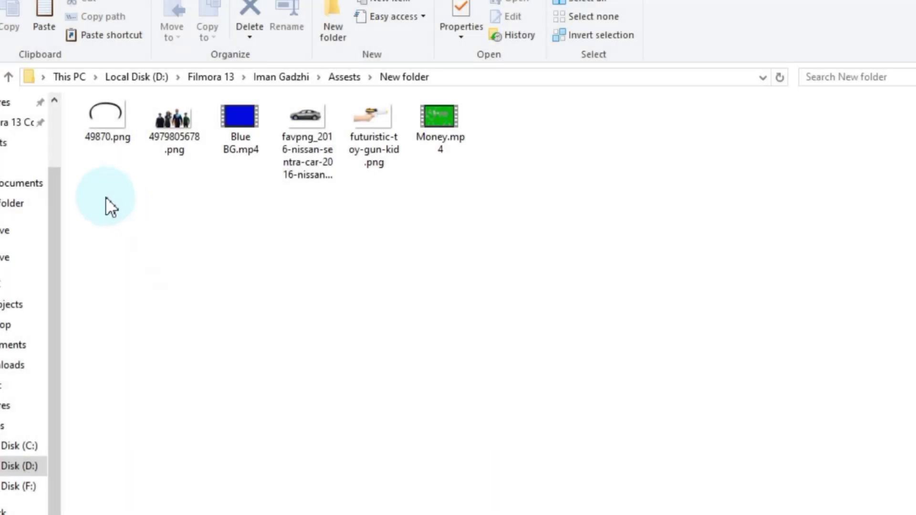
left_click_drag(105, 196, 259, 237)
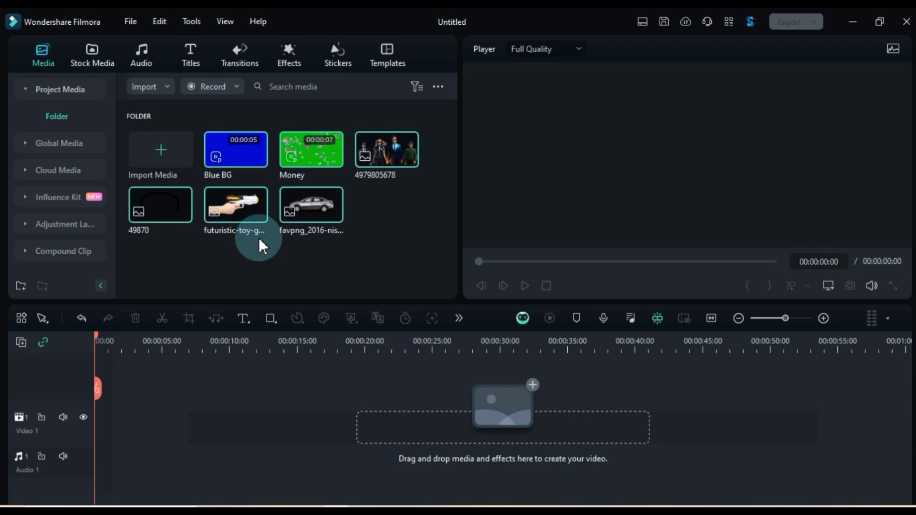
left_click(247, 272)
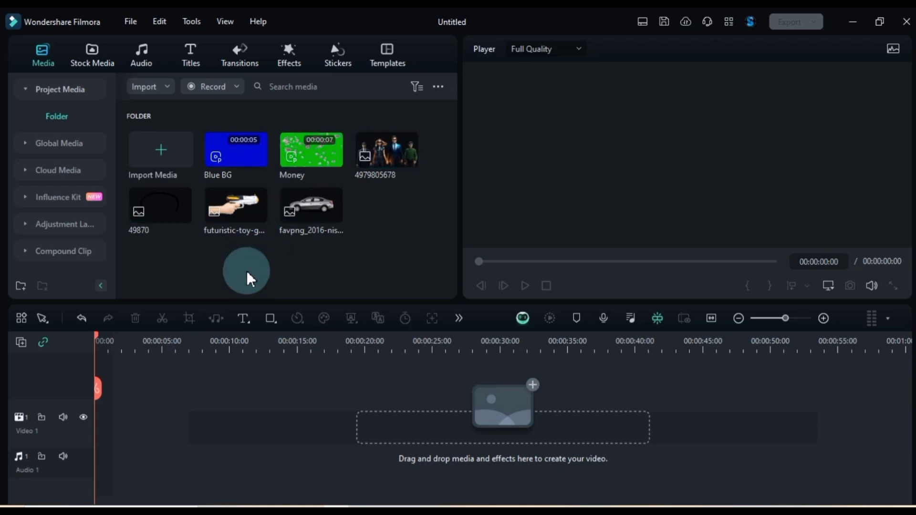
Place the Blue BG clip at the start of Video 1, matching the project to the media's 1920 x 1080 30fps settings
left_click_drag(231, 159, 83, 419)
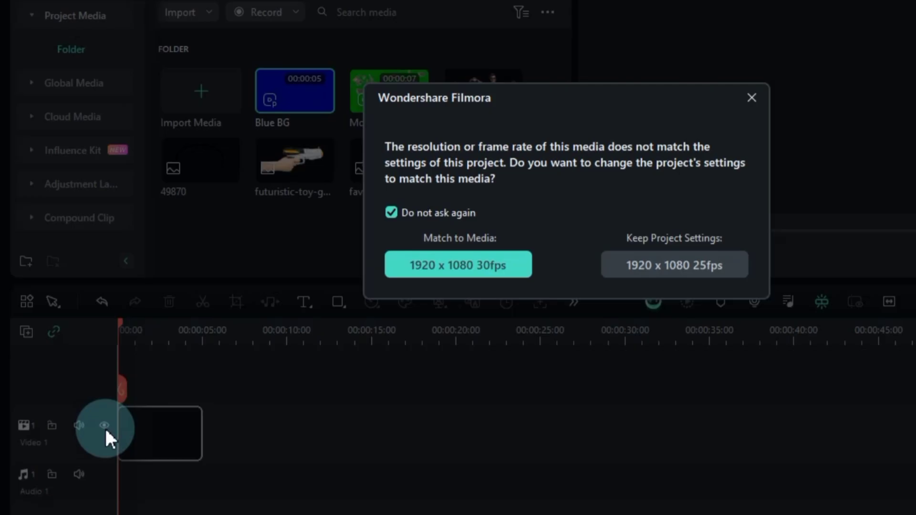
left_click(453, 262)
key("space")
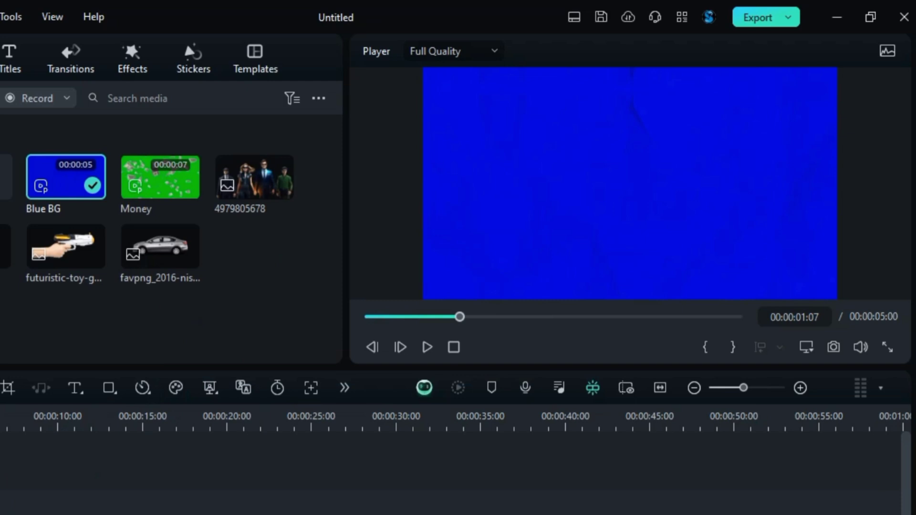
left_click(93, 344)
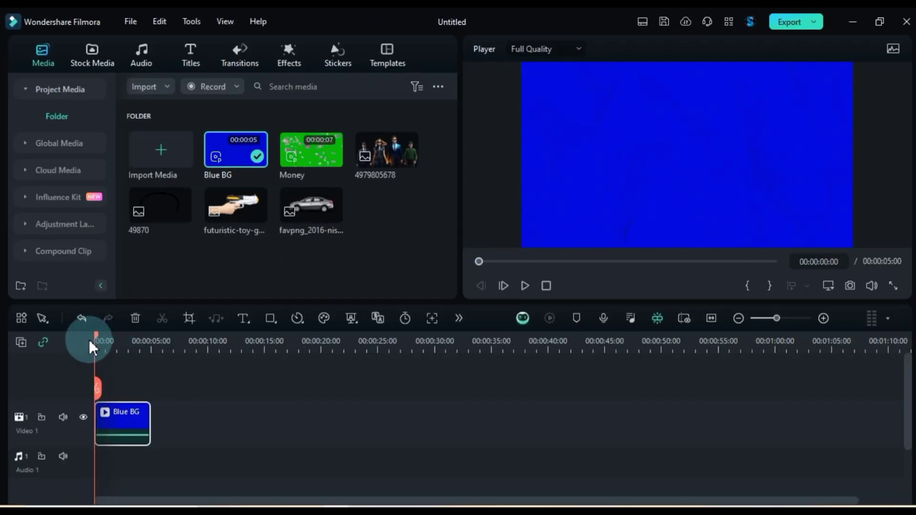
left_click_drag(121, 343, 206, 340)
left_click(212, 381)
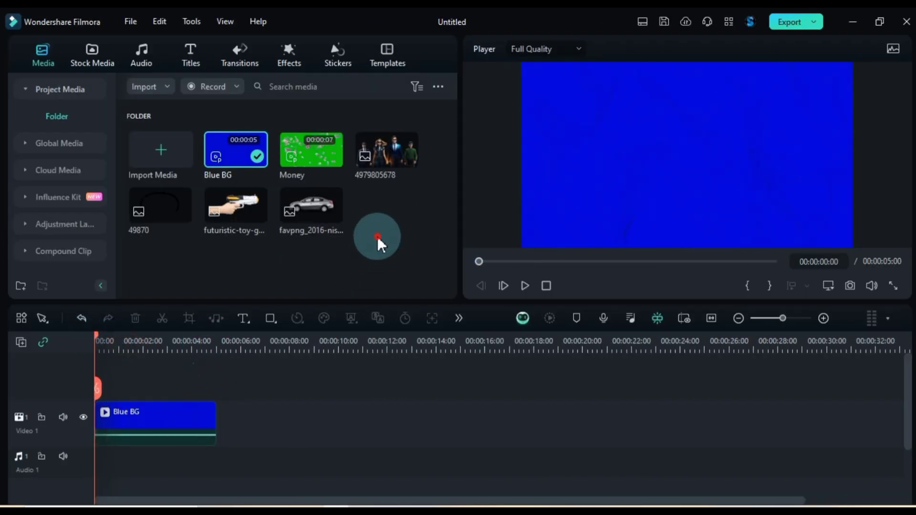
left_click_drag(382, 153, 136, 422)
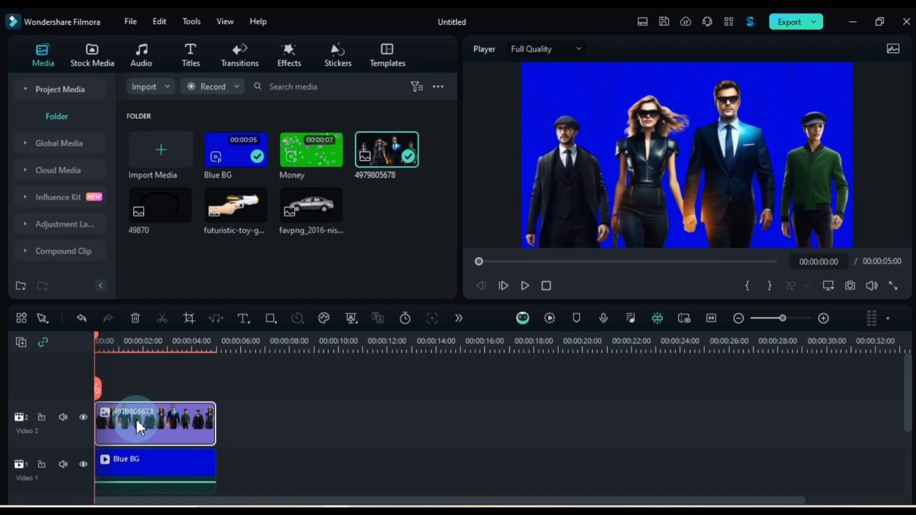
left_click(299, 52)
left_click(294, 87)
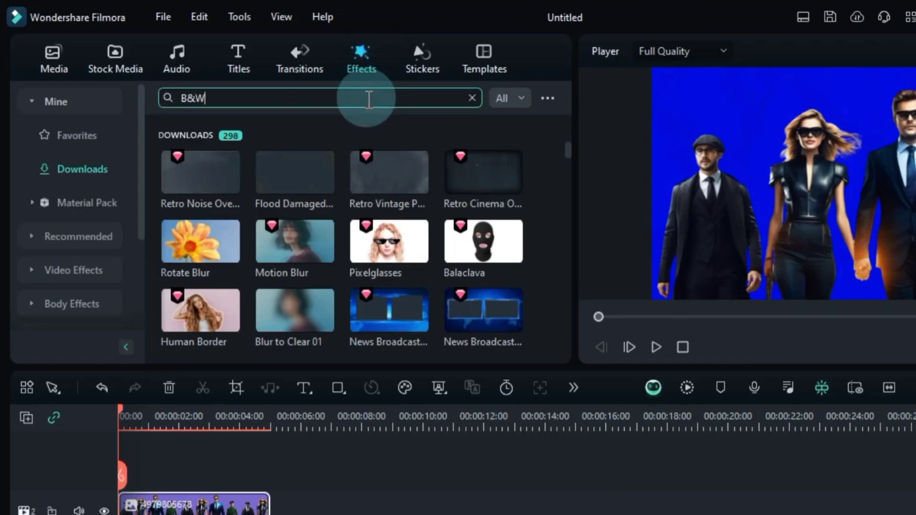
key("Return")
left_click_drag(196, 184, 152, 506)
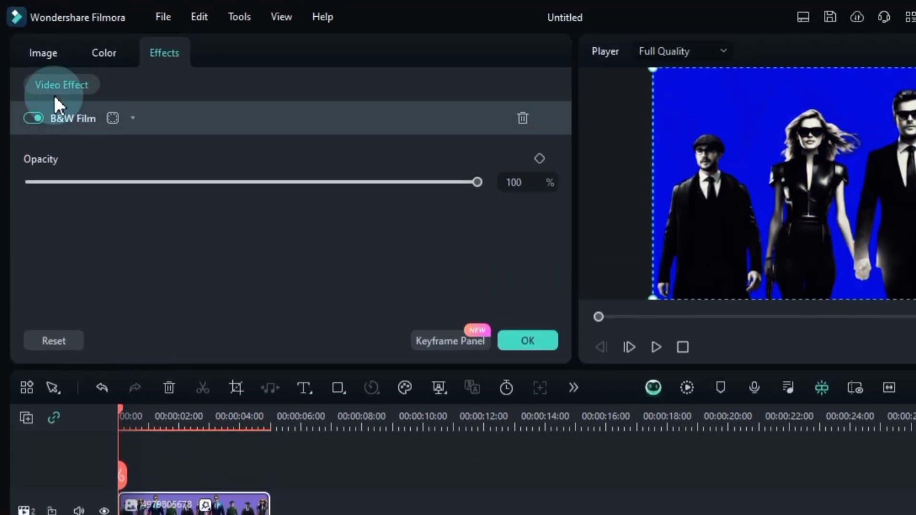
Apply the Fade Zoom Out preset motion to the people image
left_click(41, 54)
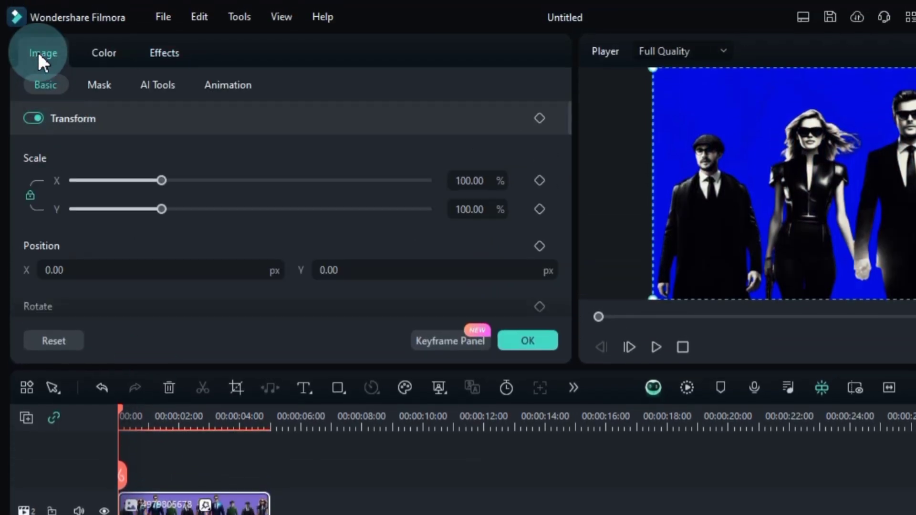
left_click(214, 84)
left_click(210, 118)
left_click(184, 178)
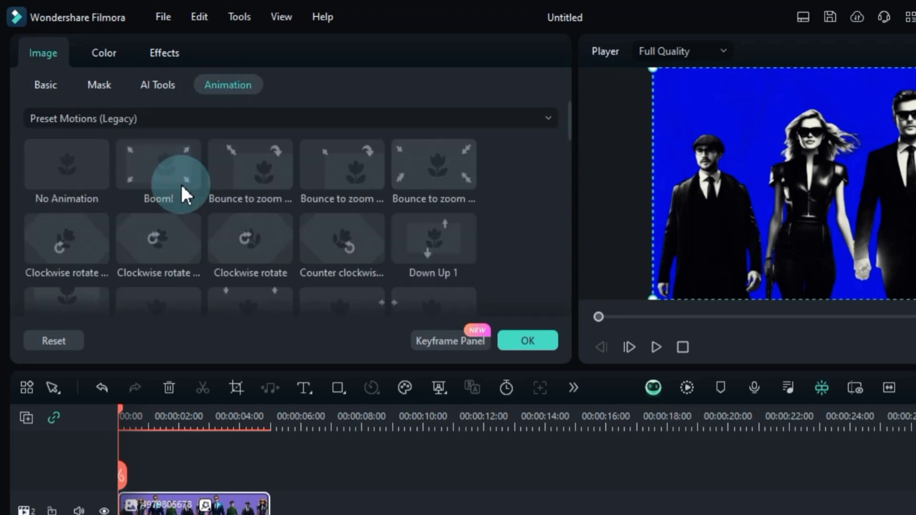
scroll(271, 238, "down", 4)
left_click(159, 203)
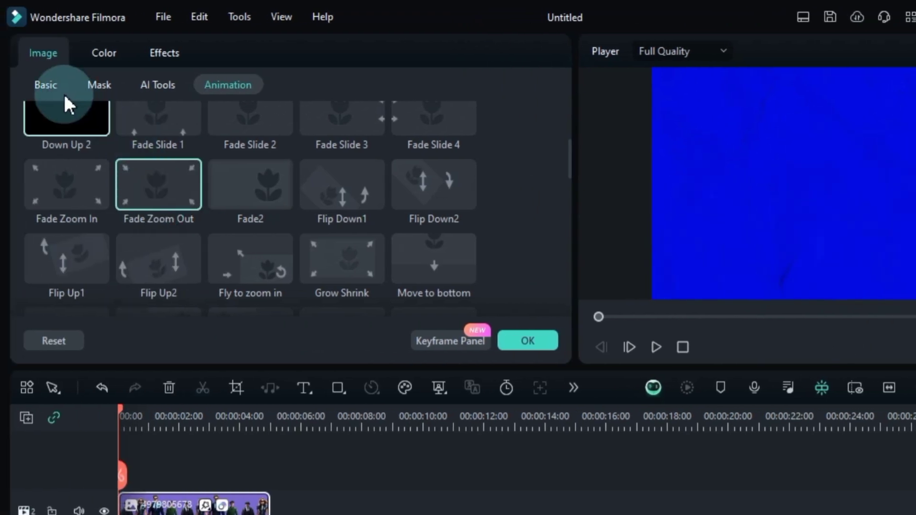
Add a Transform keyframe to the people image at 00:00:00:19 and set its Y position to -478 px
left_click(43, 83)
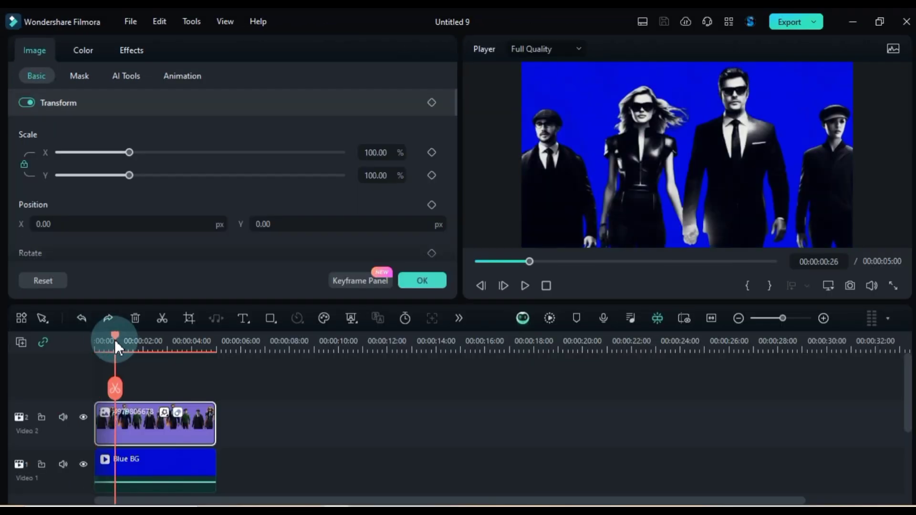
left_click_drag(143, 417, 137, 417)
left_click(432, 104)
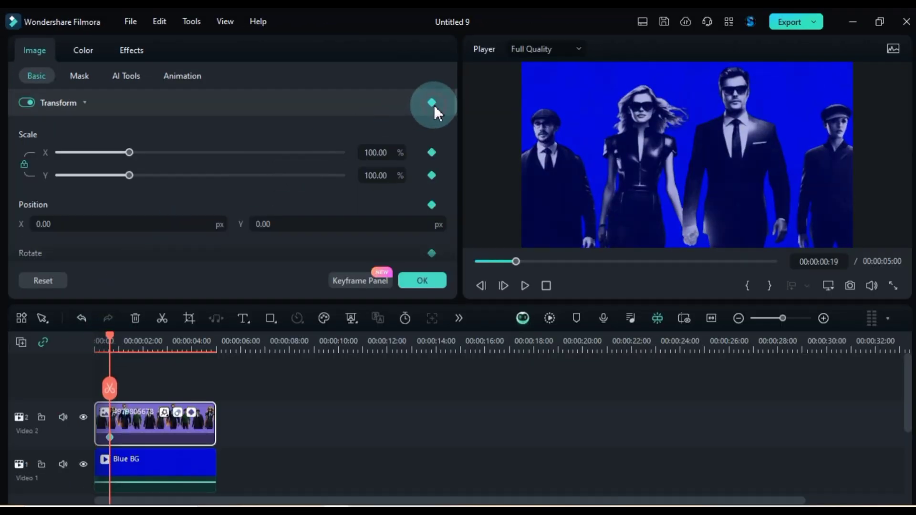
left_click_drag(333, 226, 332, 226)
Raise the people image to a Y position of -166 px slightly further along the timeline, creating a second keyframe, and preview the motion
left_click(111, 335)
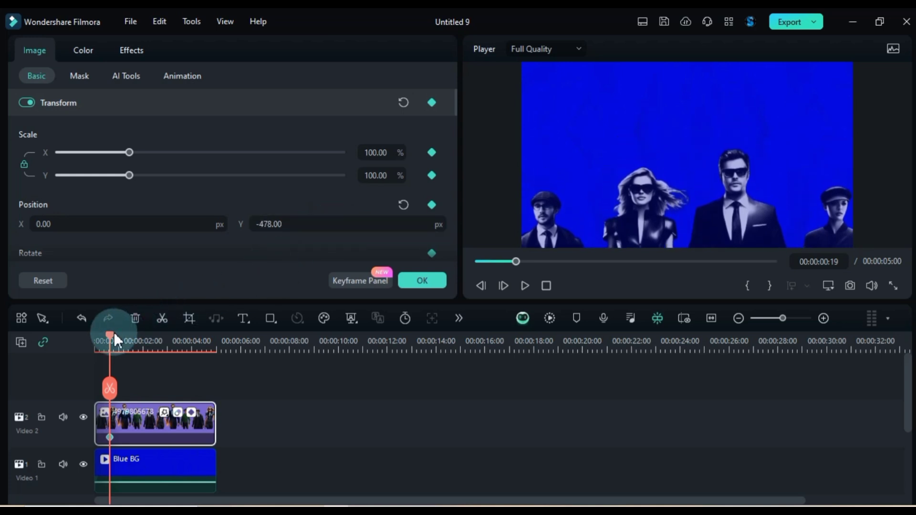
left_click_drag(113, 337, 128, 337)
left_click_drag(314, 221, 302, 219)
left_click(131, 333)
left_click_drag(131, 333, 105, 366)
key("space")
key("space")
Select all of the people image's keyframes, smooth them with a curved transition, and play back the result
left_click(334, 280)
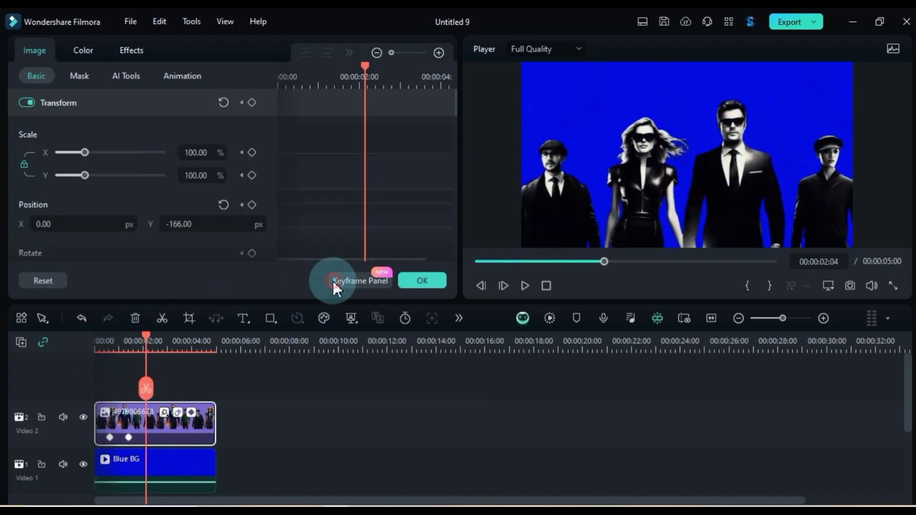
key("ctrl+a")
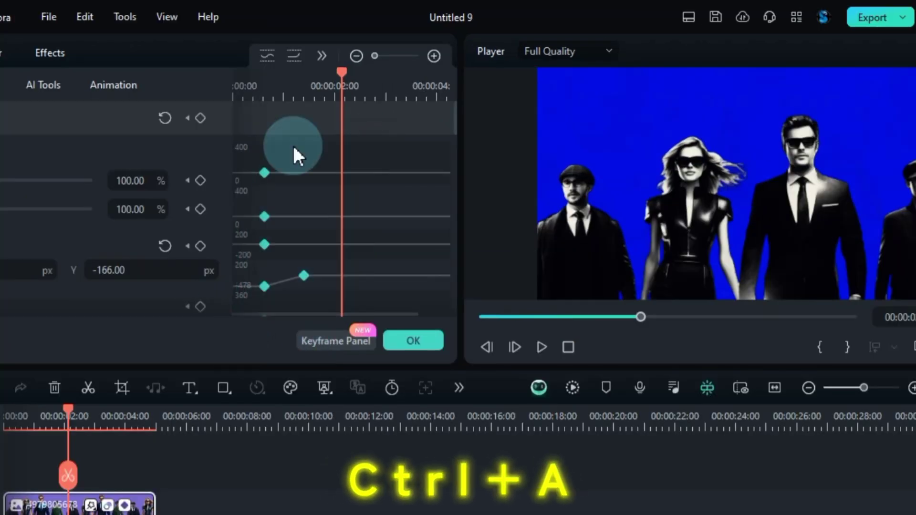
left_click(289, 59)
left_click_drag(68, 416, 1, 447)
key("space")
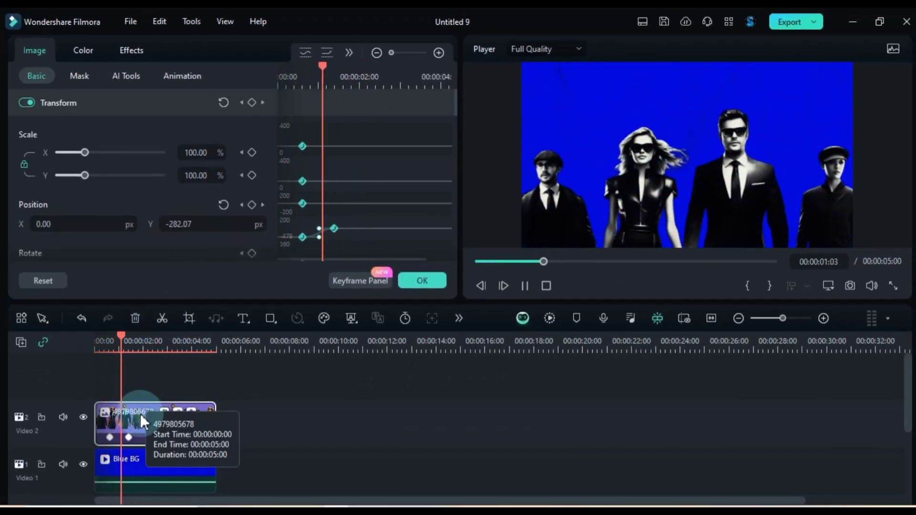
key("space")
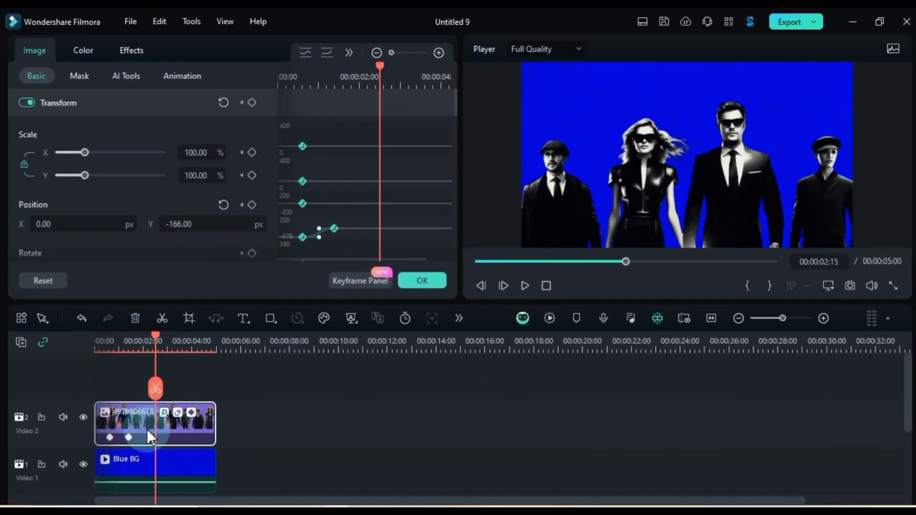
Place the car image on a new track above the people image at the timeline start and open its properties
left_click(322, 405)
left_click(52, 59)
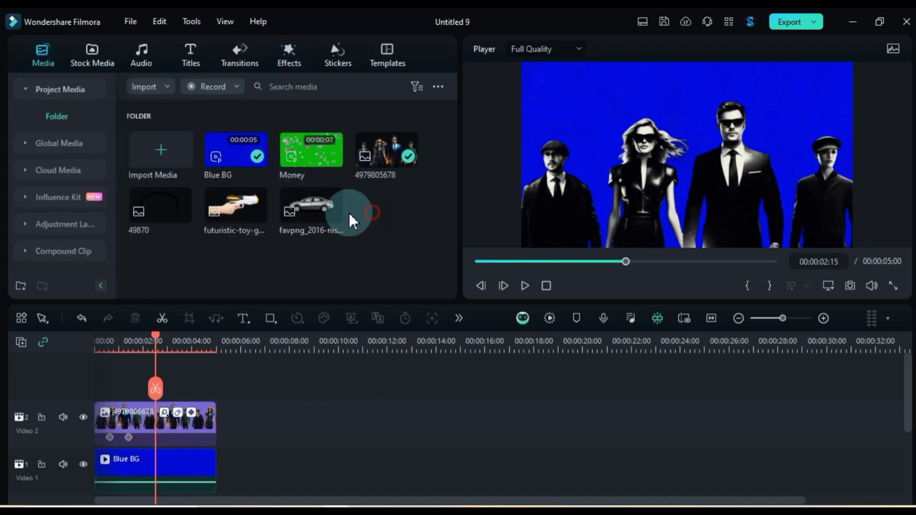
left_click_drag(343, 213, 158, 423)
left_click(159, 422)
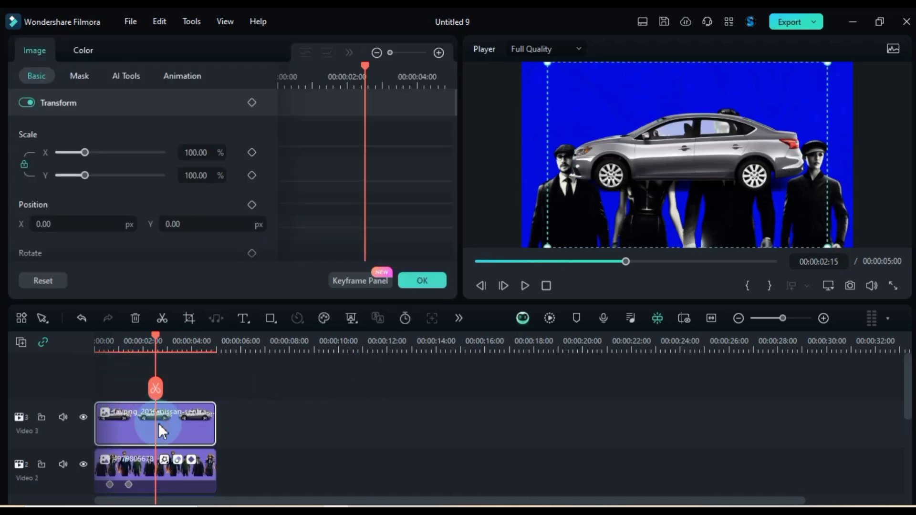
Position the car at X 1671 px, Y -550 px and keyframe it at about one second
left_click(353, 285)
left_click_drag(376, 223, 363, 217)
left_click_drag(152, 342, 90, 344)
left_click_drag(123, 224, 125, 222)
Keyframe the car's X position to -1662 px at 00:00:02:21 and add an intermediate position keyframe at about two seconds
left_click_drag(104, 339, 160, 338)
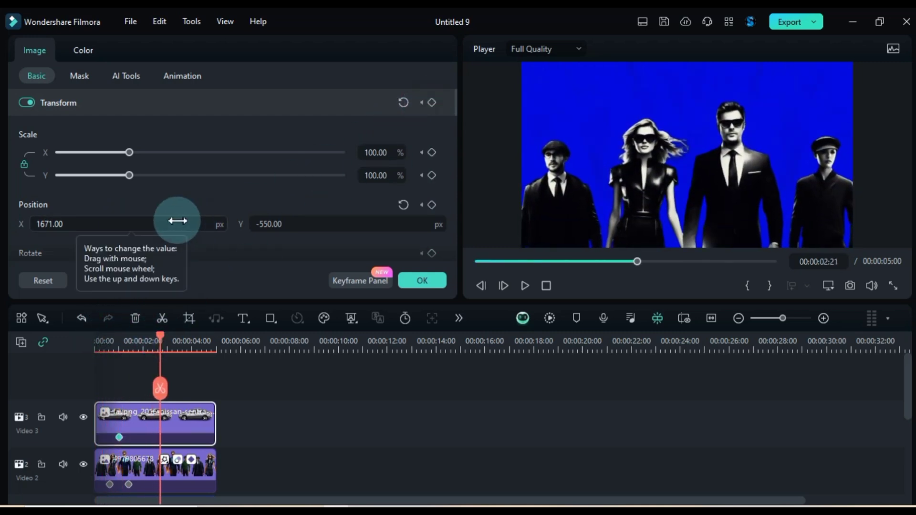
left_click_drag(177, 221, 203, 221)
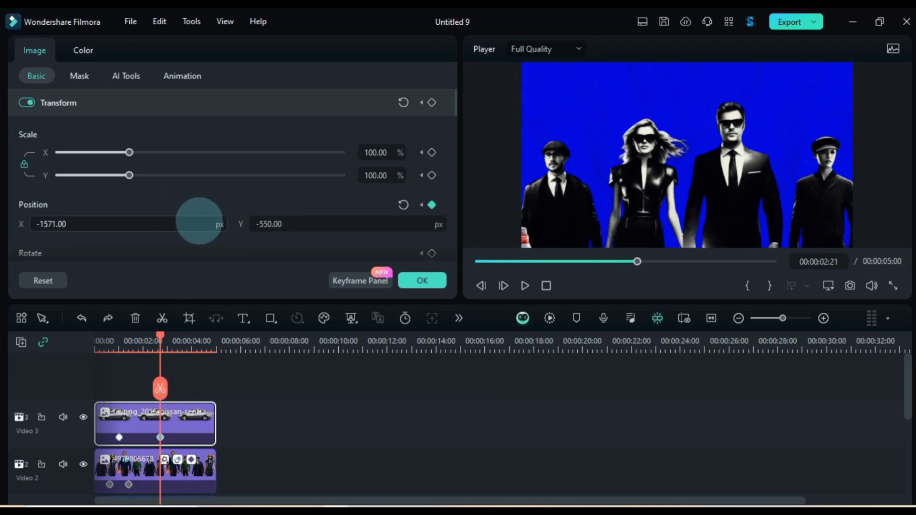
left_click_drag(134, 358, 145, 342)
left_click_drag(115, 224, 120, 223)
left_click(167, 350)
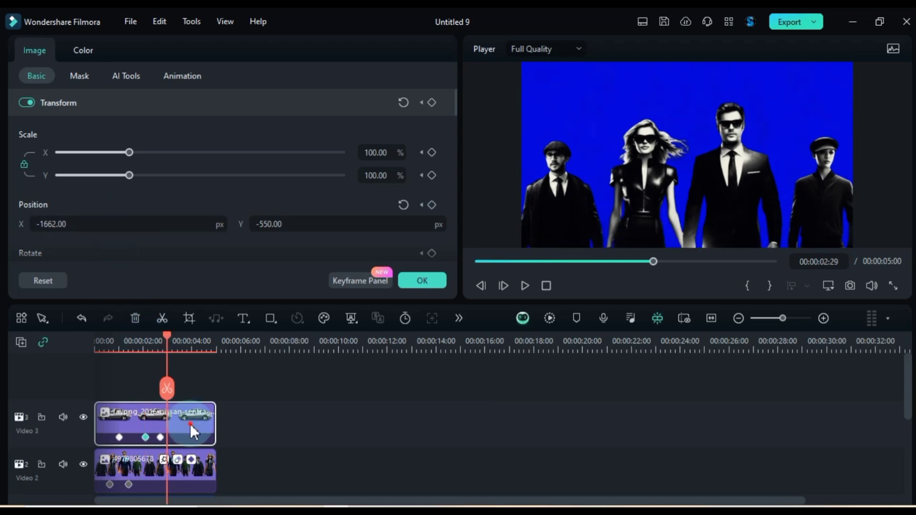
Select all of the car's keyframes, apply a curved transition to them, and preview the animation from the start
left_click(367, 280)
key("ctrl+a")
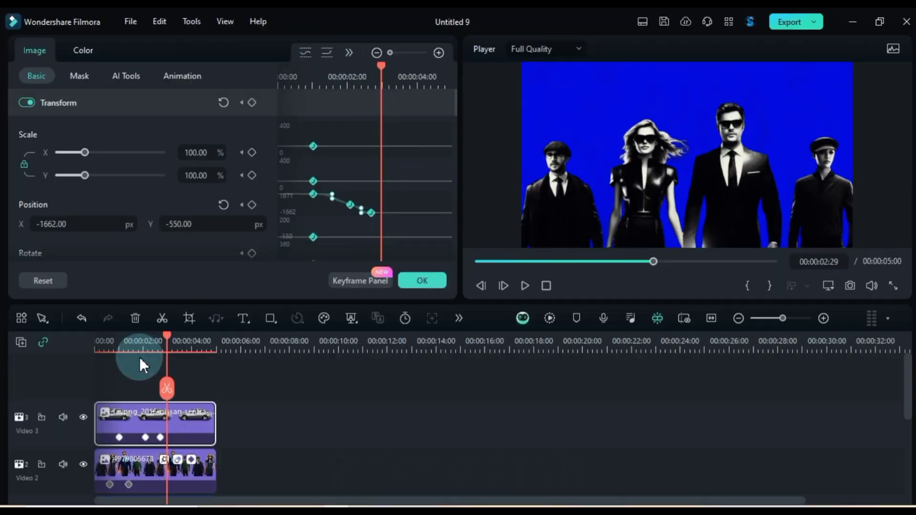
left_click(4, 418)
key("space")
left_click(98, 343)
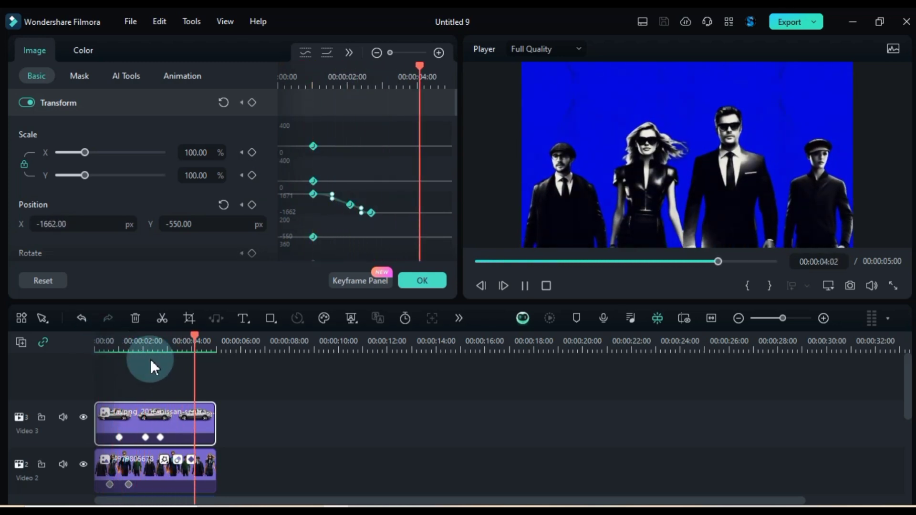
Extend the car and people clips together to end at about 00:00:10:07
left_click(205, 442)
left_click_drag(212, 438, 333, 439)
scroll(276, 417, "down", 1)
scroll(273, 410, "up", 1)
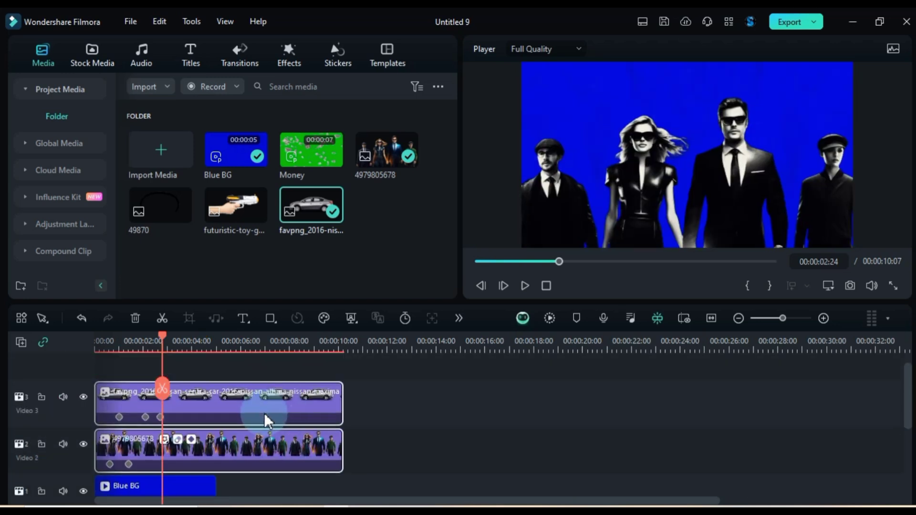
Move the car and people clips up one track and place the 49870 arc image on Video 2 at 00:00:02:04
left_click_drag(265, 415, 243, 376)
scroll(238, 396, "up", 1)
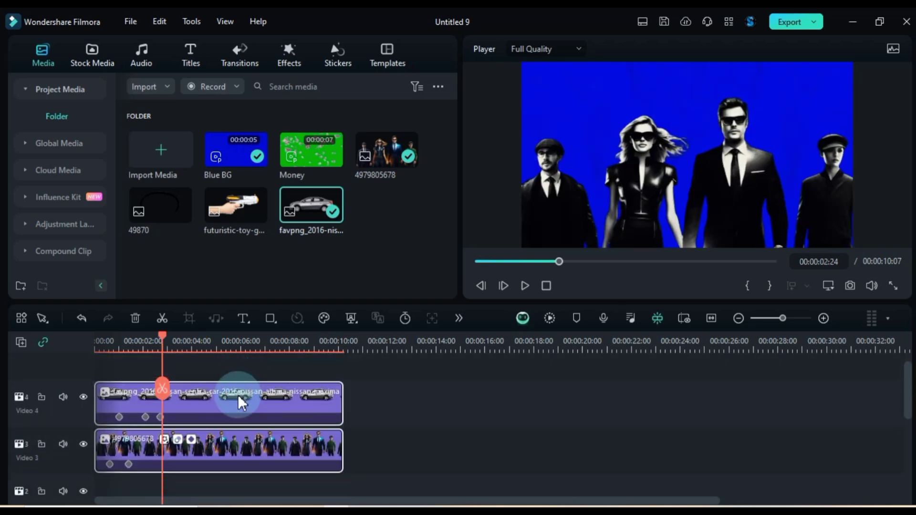
left_click(384, 438)
left_click_drag(160, 205, 180, 436)
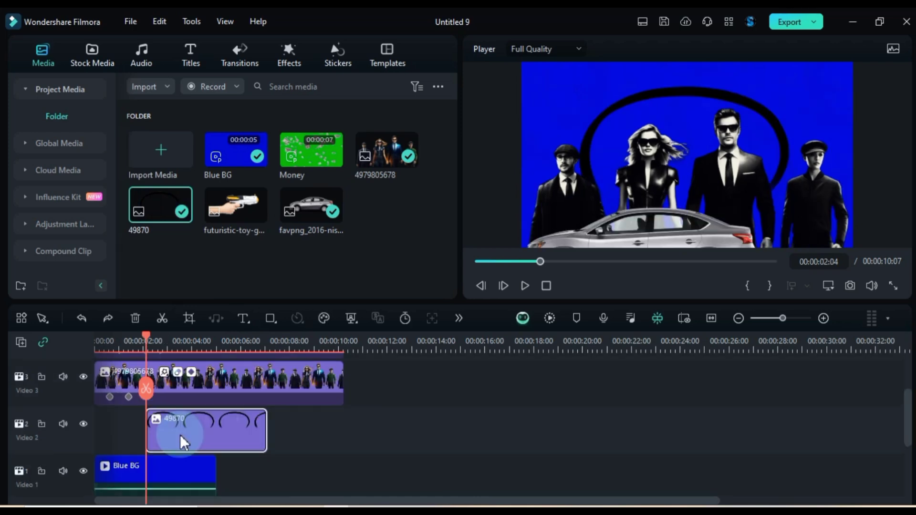
Scale the 49870 arc image to 124% and set its Y position to -107 px
double_click(179, 434)
left_click_drag(376, 151, 376, 151)
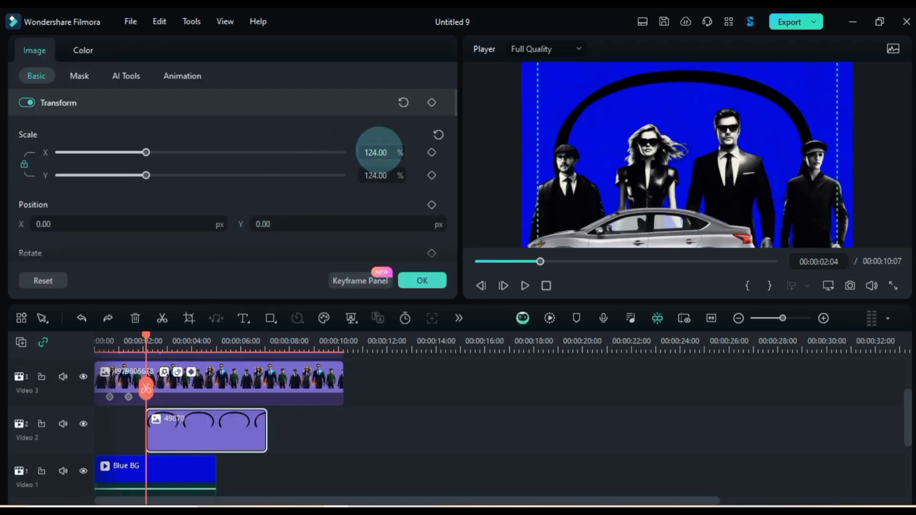
left_click_drag(366, 215, 360, 225)
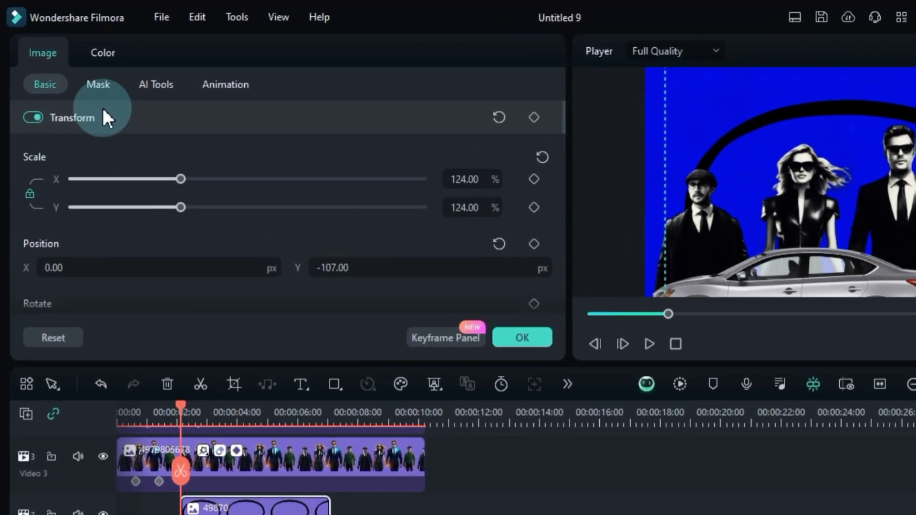
Add a single-line mask to the 49870 arc image, rotate the mask to 90° and invert it
left_click(79, 77)
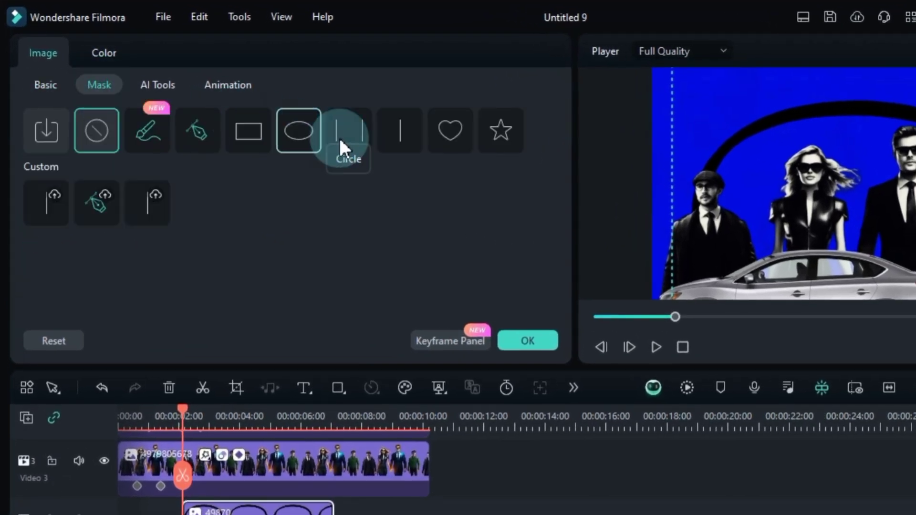
left_click(394, 134)
scroll(348, 217, "down", 3)
left_click(348, 222)
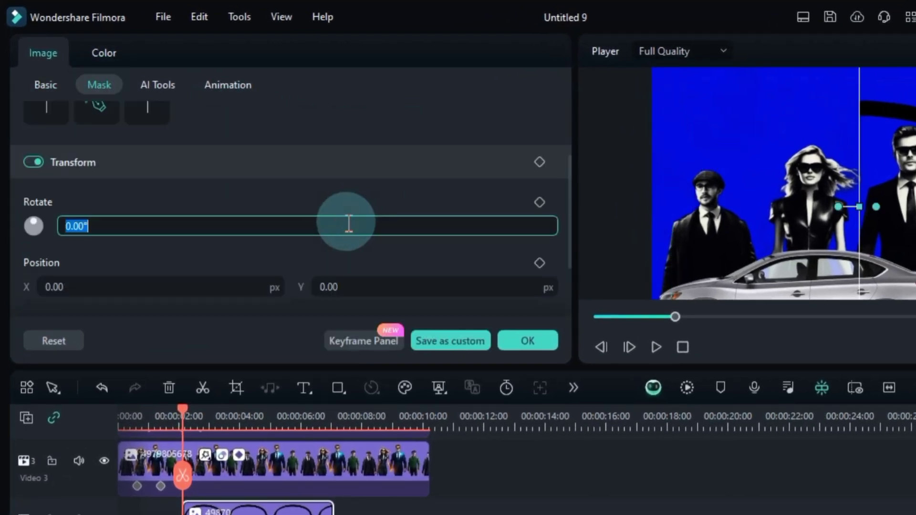
scroll(346, 222, "down", 4)
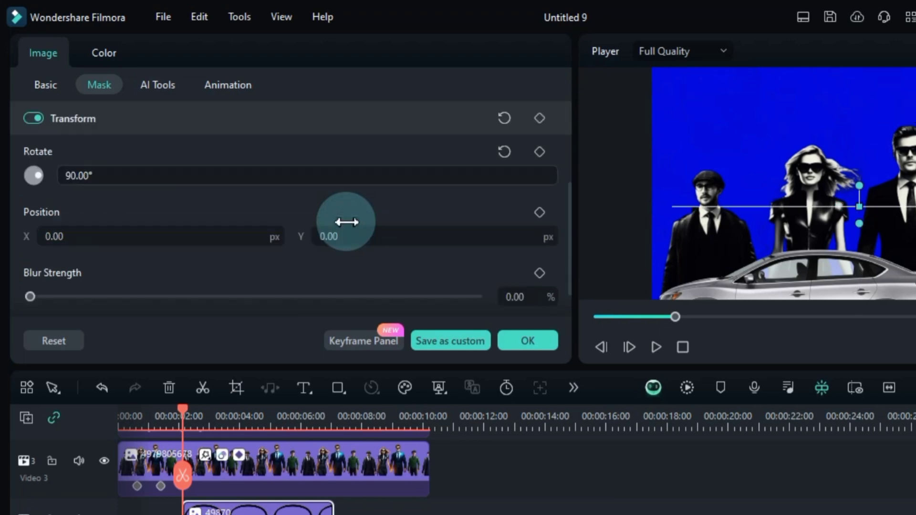
left_click(547, 292)
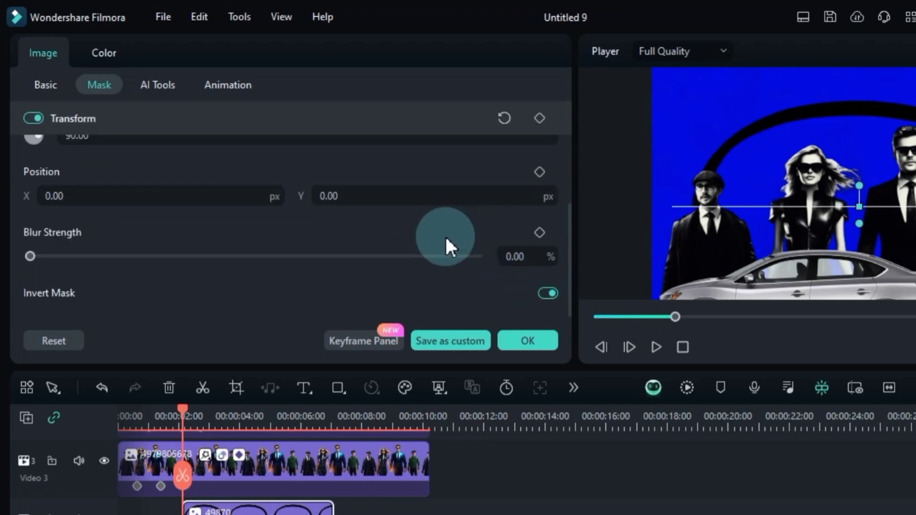
Set the arc mask's blur to 5% and keyframe its Y position from 464 px at 00:00:02:04 to -100 px at 00:00:02:29
scroll(444, 235, "up", 2)
left_click_drag(386, 245, 389, 245)
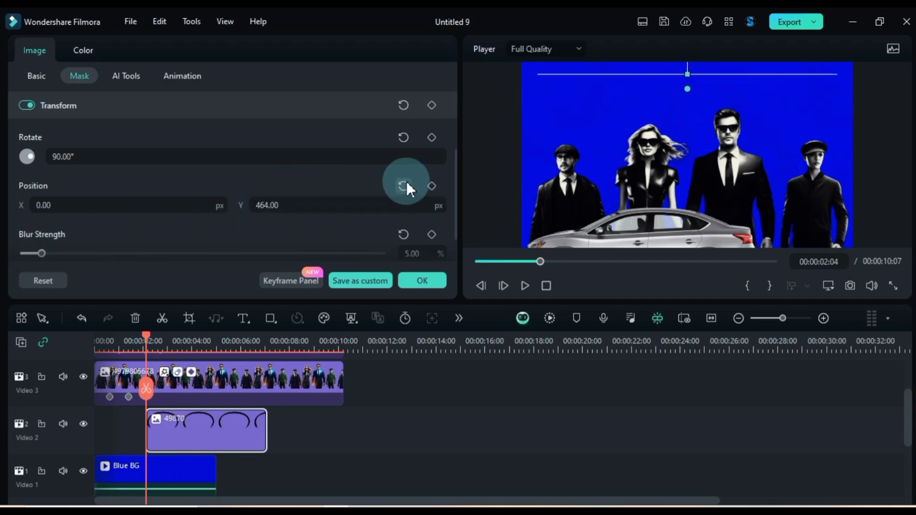
left_click_drag(146, 339, 167, 339)
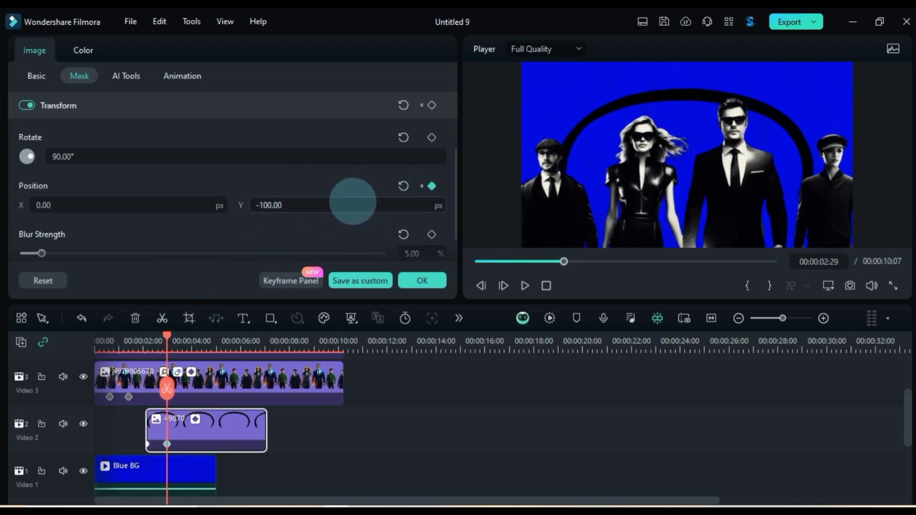
left_click_drag(147, 345, 166, 356)
Move the car and people clips together up two tracks, leaving Video 3 and Video 4 empty
scroll(244, 425, "up", 2)
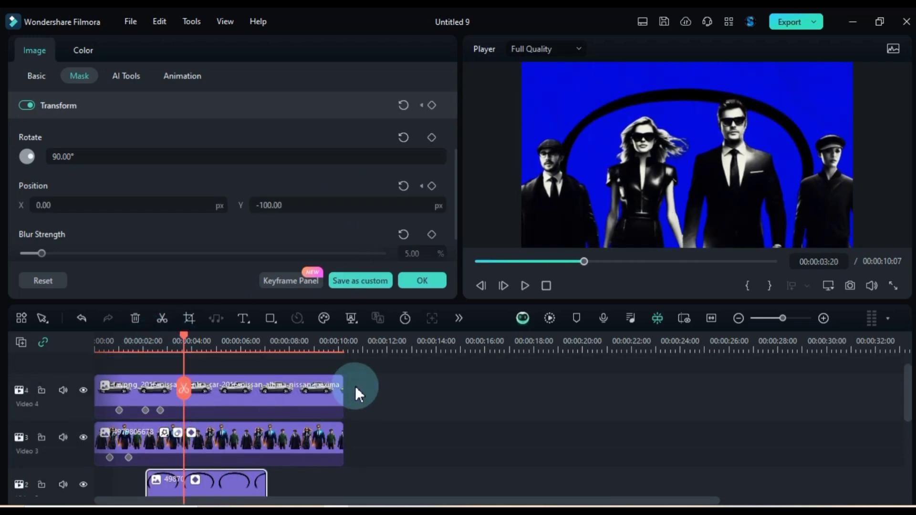
left_click_drag(355, 386, 191, 404)
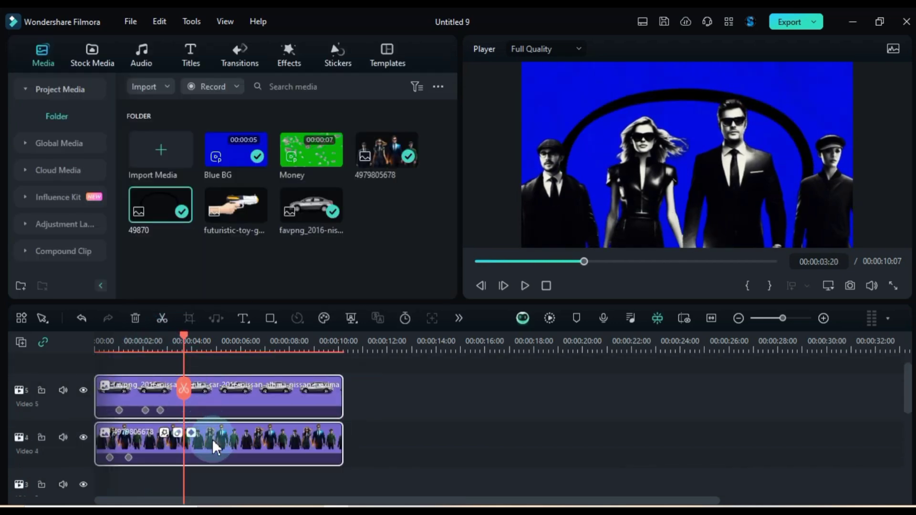
scroll(221, 453, "down", 3)
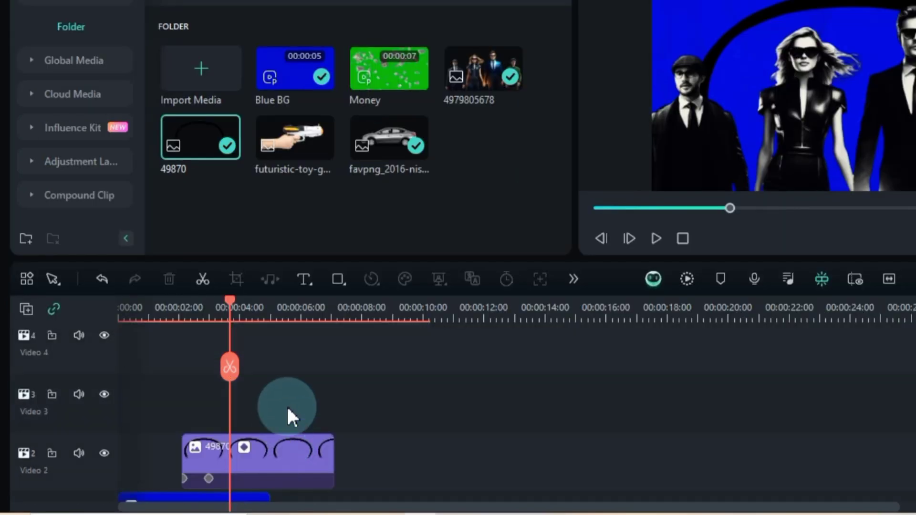
Add a basic title on Video 3 above the arc image, starting shortly before 00:00:03:00
left_click(311, 284)
left_click(334, 309)
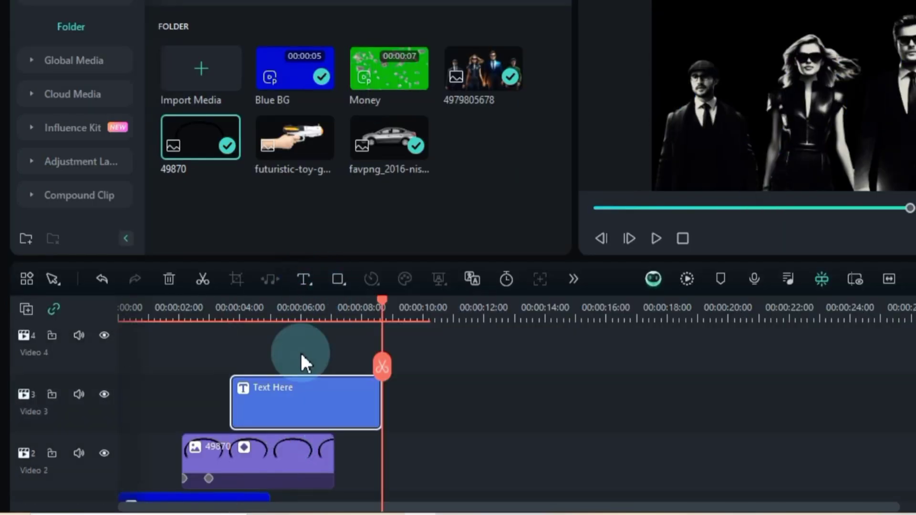
left_click_drag(272, 407, 241, 407)
left_click(221, 357)
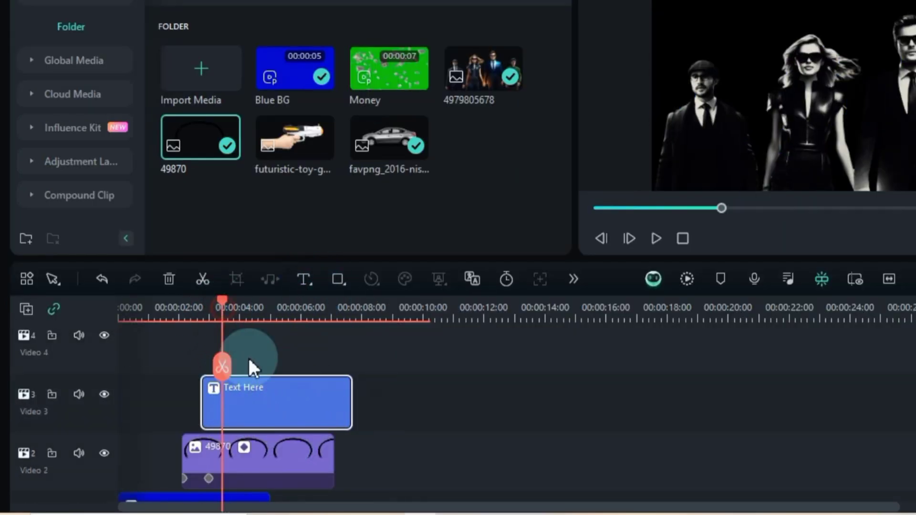
Change the title's text to GLITCH at size 125 and raise it above the people, behind the tallest man's head
double_click(262, 403)
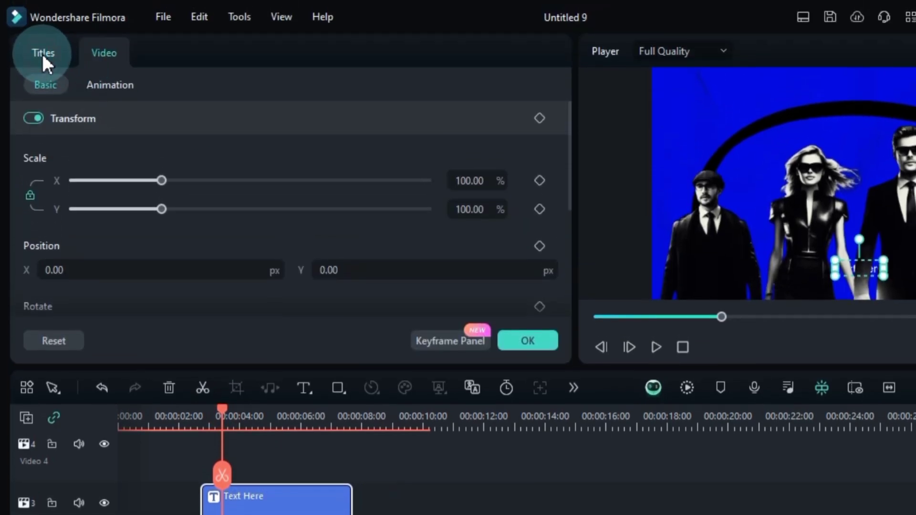
left_click(42, 53)
left_click(149, 170)
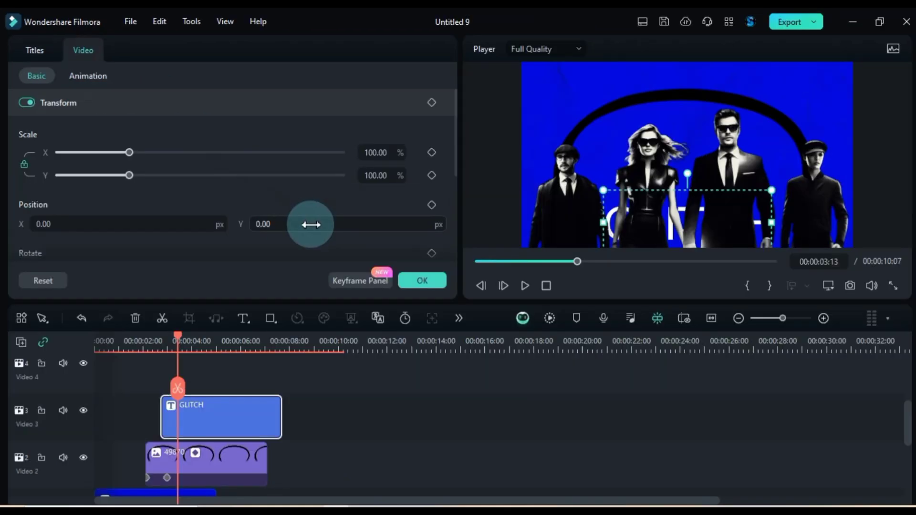
type("501")
key("Return")
left_click_drag(317, 222, 310, 224)
Set the GLITCH title's font to Bebas
left_click(34, 51)
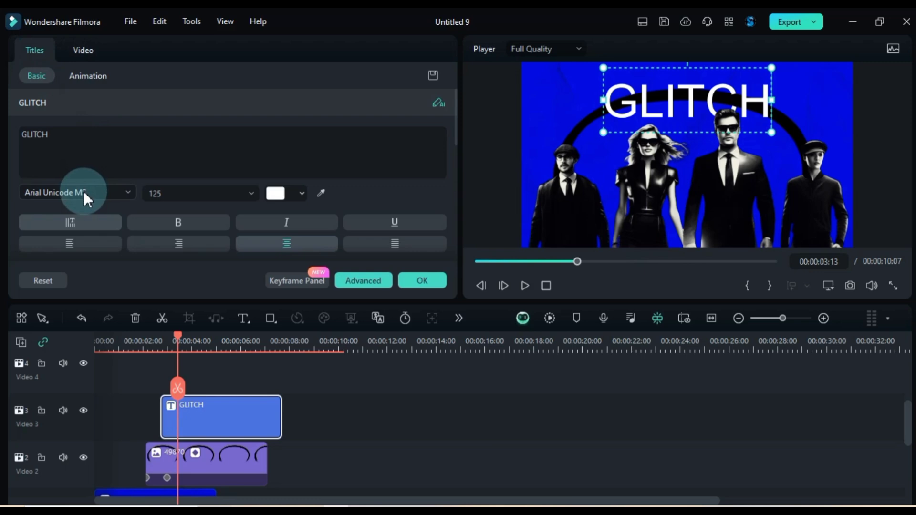
left_click(85, 192)
type("BEBAS")
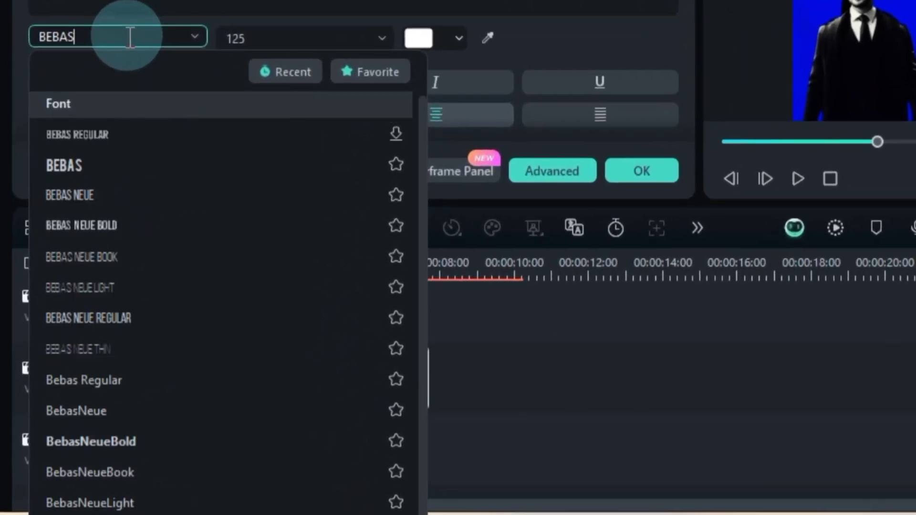
key("Return")
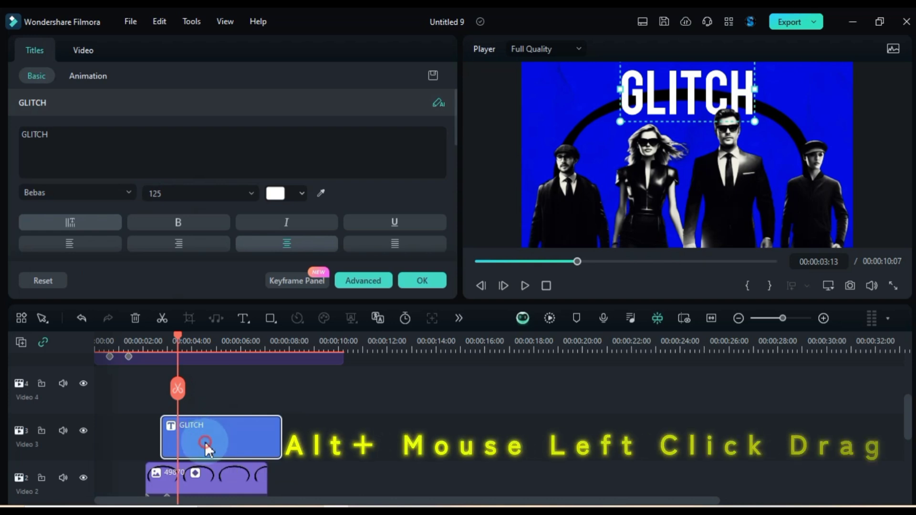
Duplicate the GLITCH title onto Video 4, starting at 00:00:02:29, and change the copy's text to "in the system"
left_click_drag(205, 441, 212, 387)
left_click(137, 148)
key("ctrl+a")
type("in the system")
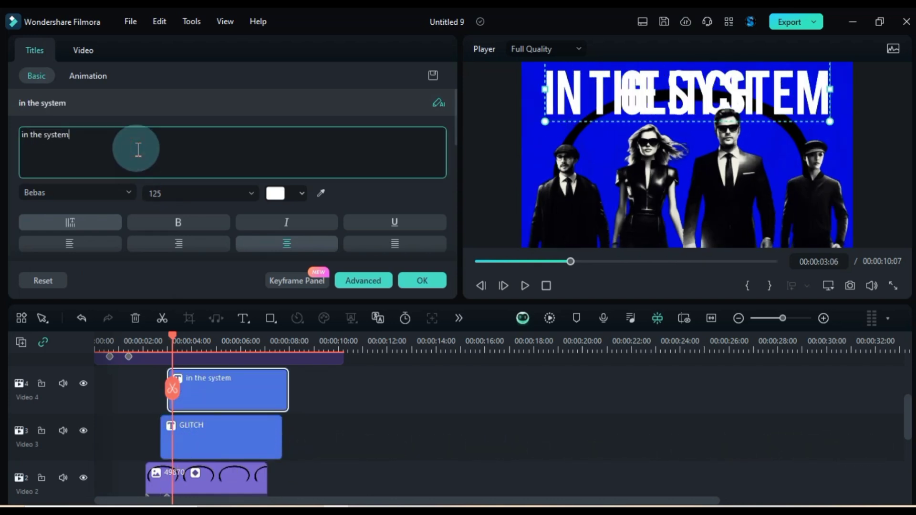
Style the "in the system" title in orange with the Covered By Your Grace font at size 80
left_click(268, 194)
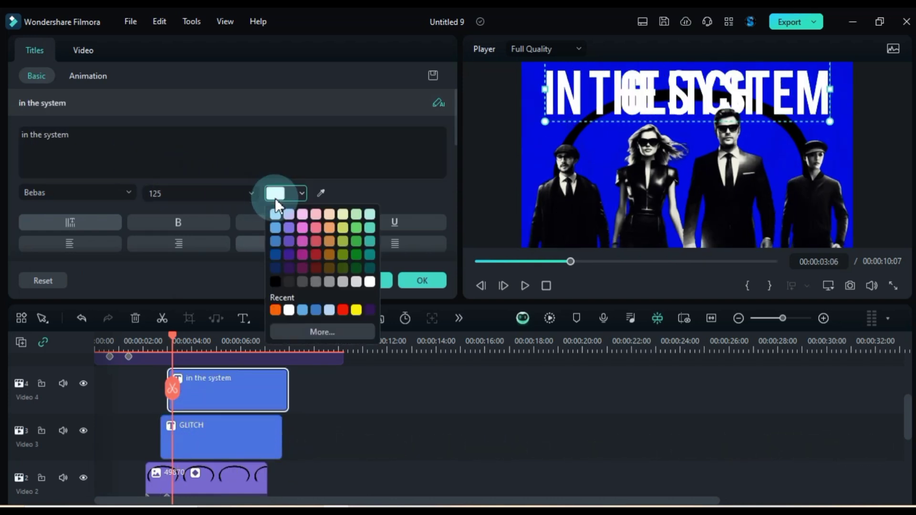
left_click(279, 313)
left_click(119, 196)
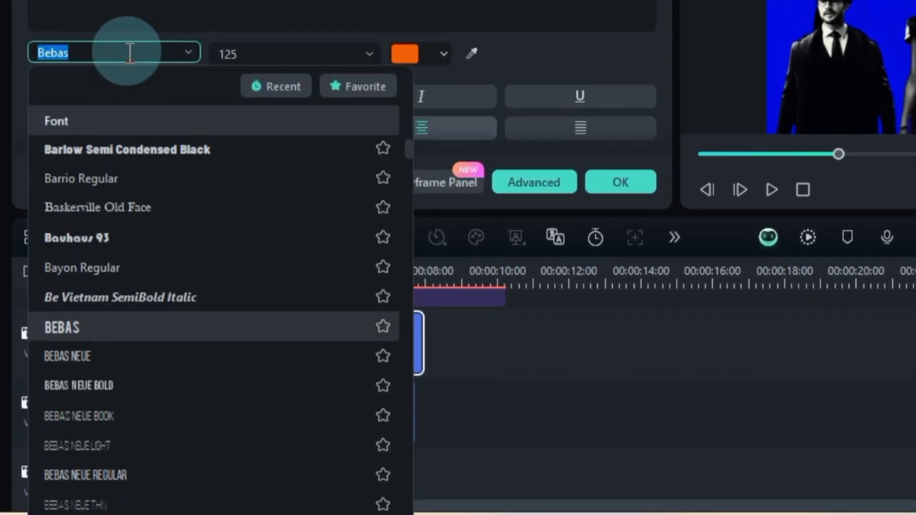
type("Covered by your gra")
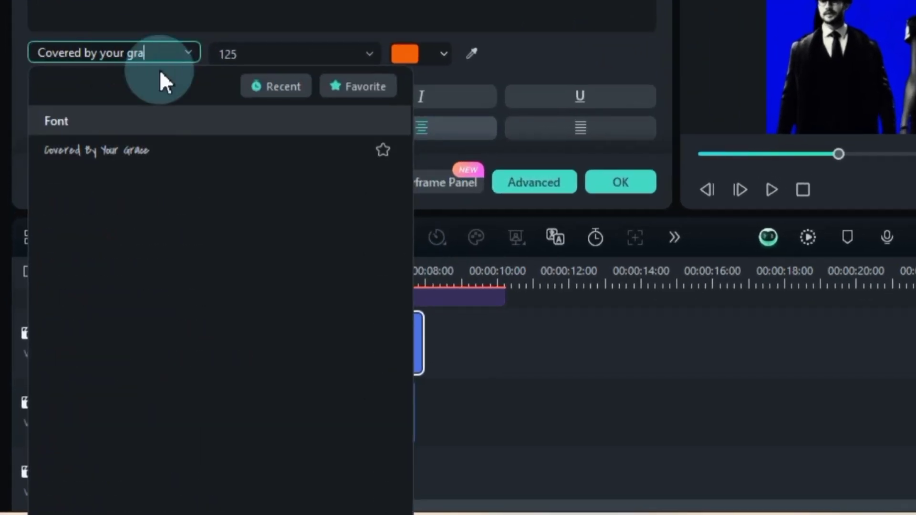
type("ce")
left_click(125, 148)
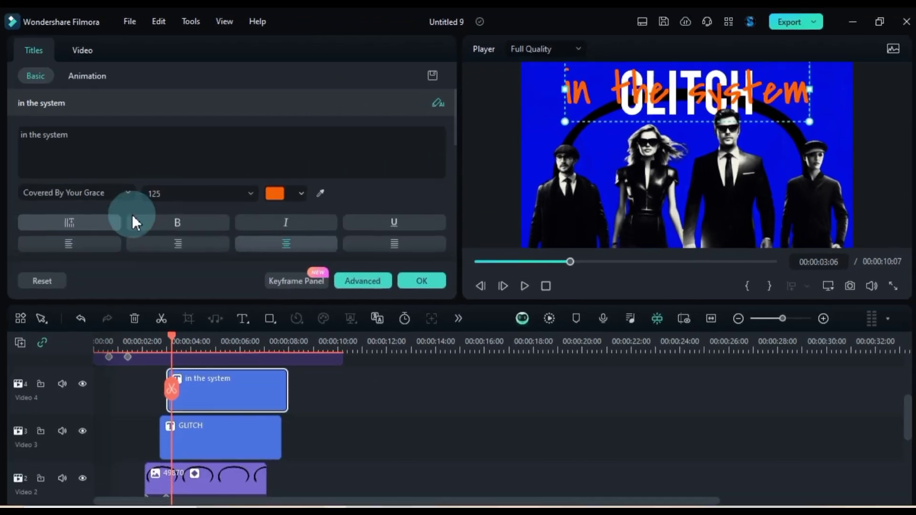
left_click(188, 193)
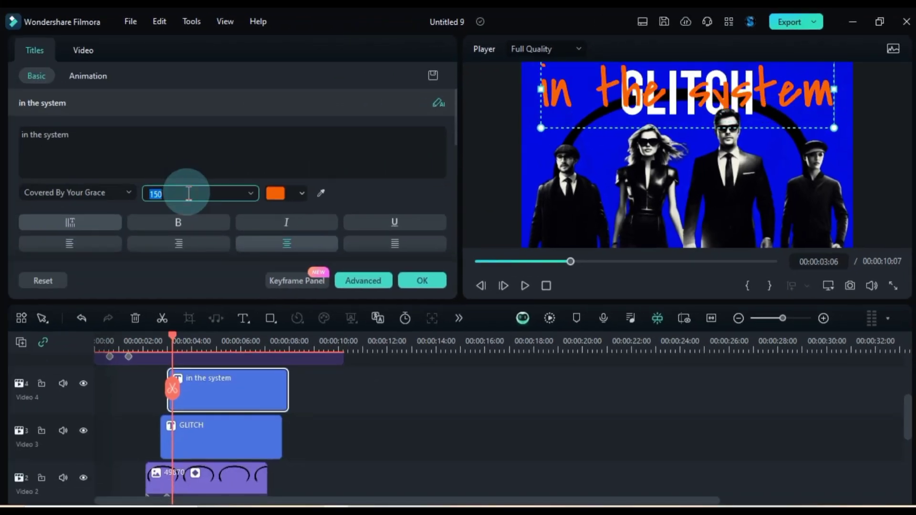
type("80")
key("Return")
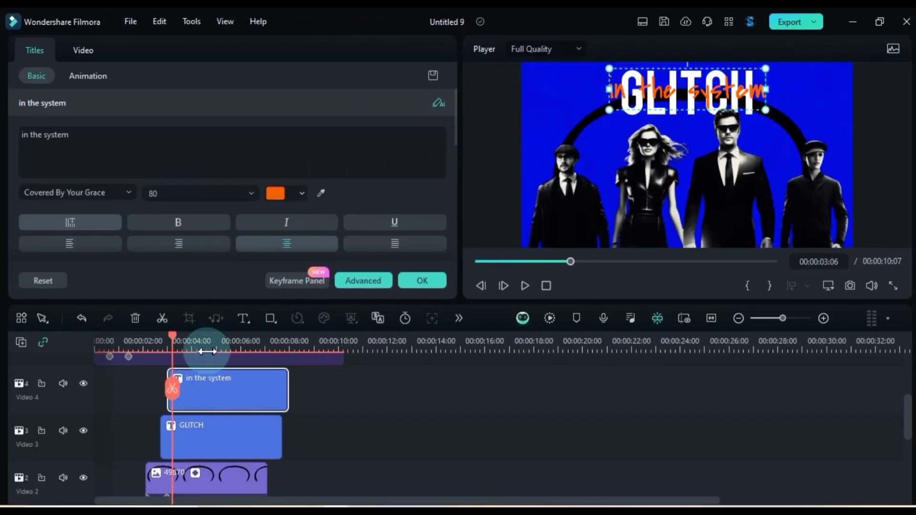
Add an opacity keyframe of 0 to the "in the system" title at its start, 00:00:02:29
left_click_drag(215, 342, 252, 339)
left_click(180, 336)
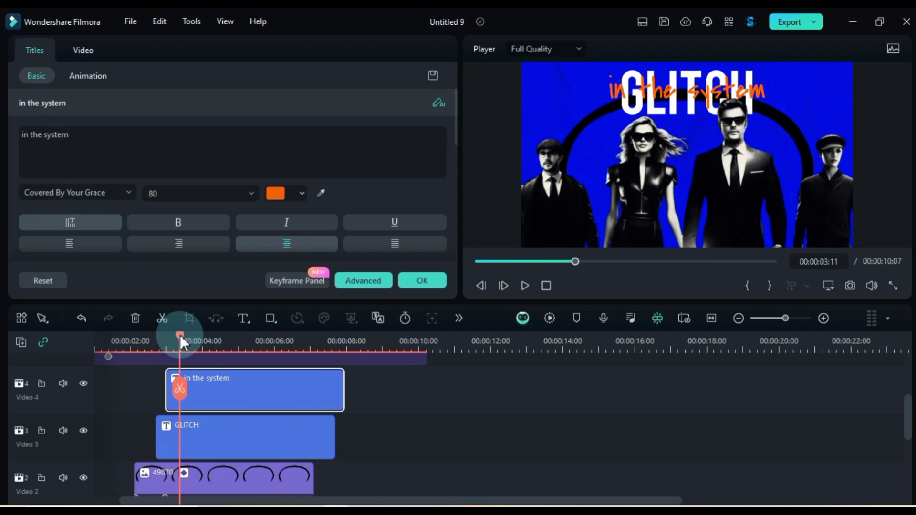
left_click(218, 390)
left_click_drag(178, 341, 163, 341)
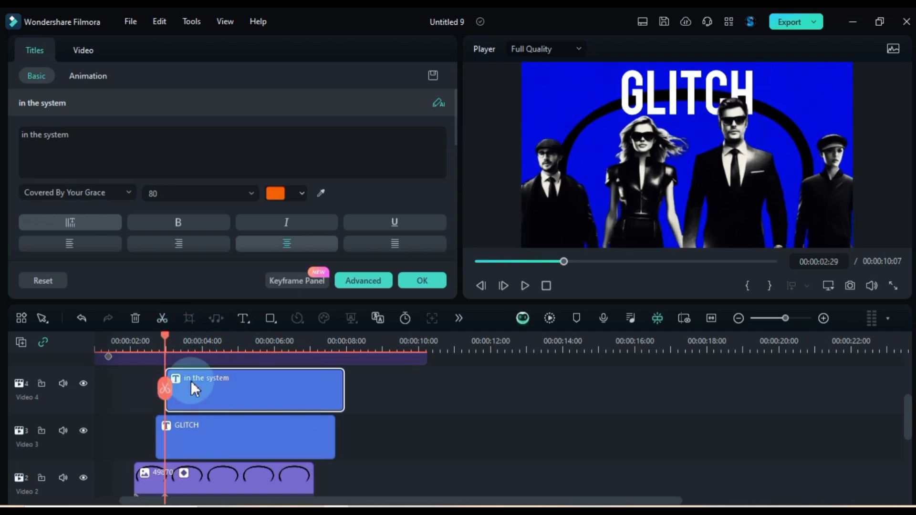
left_click(83, 51)
scroll(216, 185, "down", 5)
left_click(431, 226)
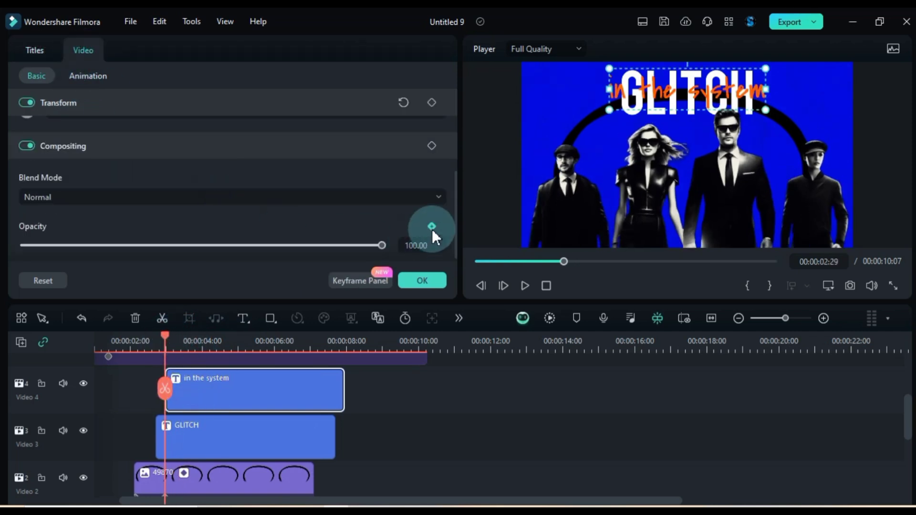
left_click_drag(260, 246, 4, 270)
Add a second opacity keyframe to the "in the system" title shortly before 00:00:03:19 and reset its opacity to 100
left_click_drag(162, 341, 190, 339)
left_click(432, 226)
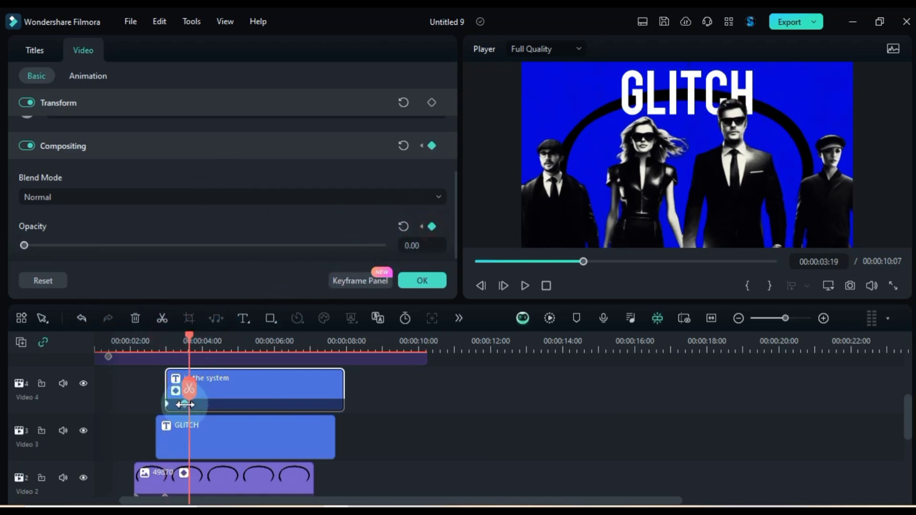
left_click_drag(185, 404, 183, 405)
left_click(404, 227)
Keyframe the "in the system" title's Y position from 558 px at 00:00:02:29 to 744 px at 00:00:03:26
left_click(200, 344)
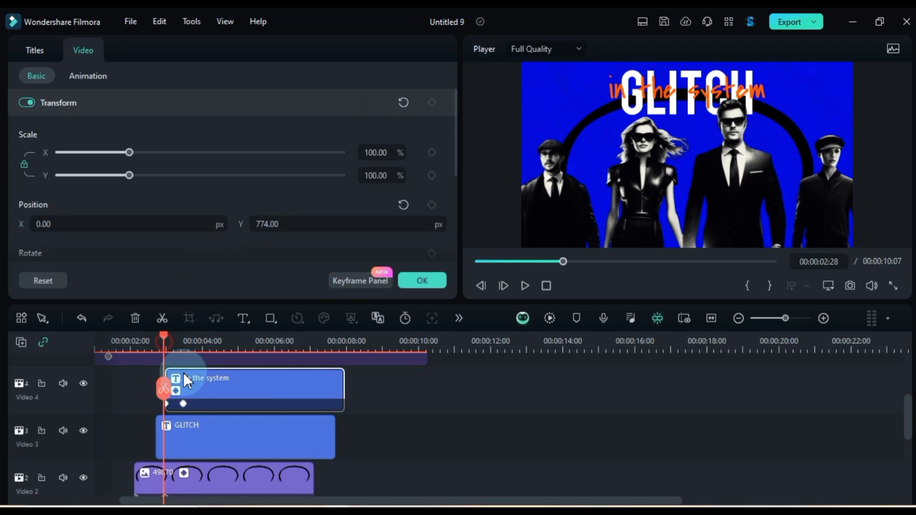
key("Right")
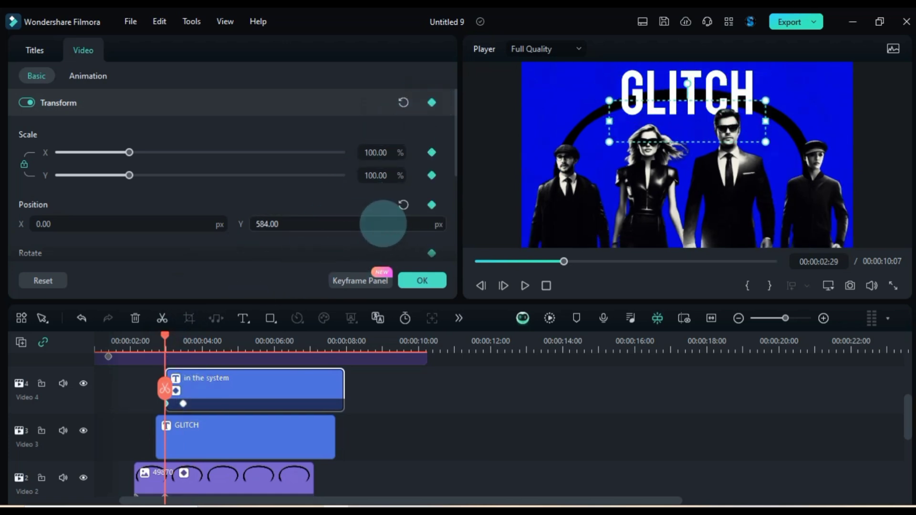
key("space")
key("space")
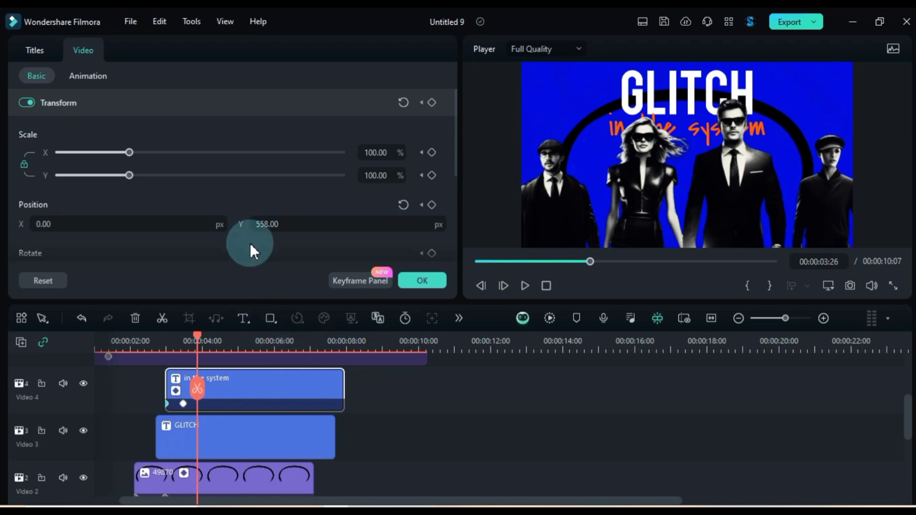
left_click_drag(250, 242, 323, 231)
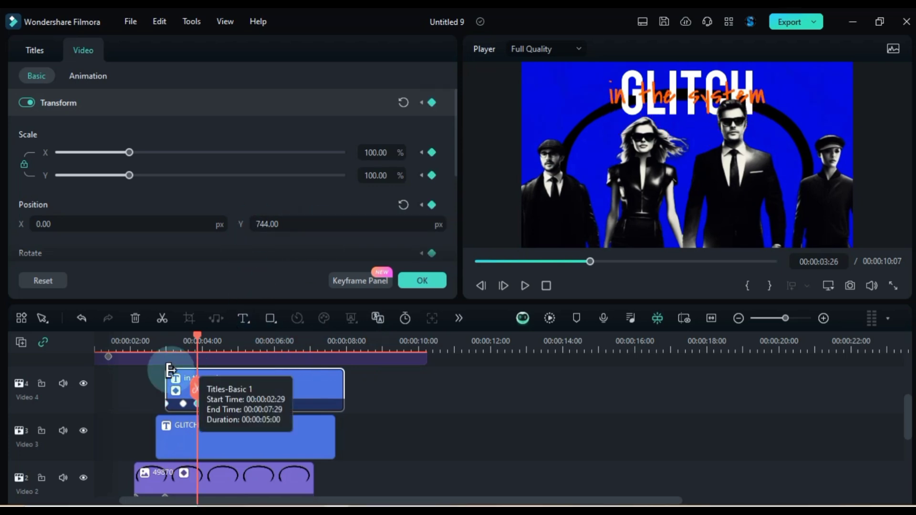
Play back the "in the system" title's animation from 00:00:02:28
left_click(163, 344)
key("space")
key("space")
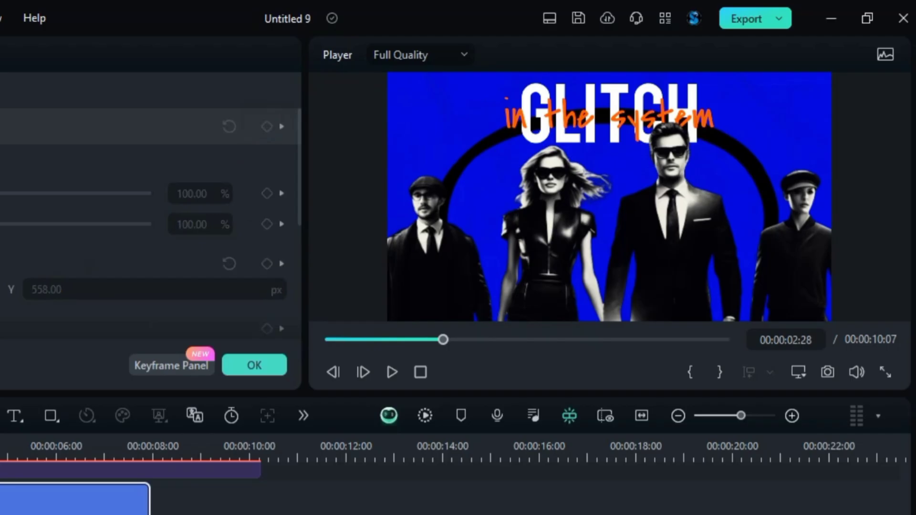
key("space")
key("space")
left_click(164, 345)
key("space")
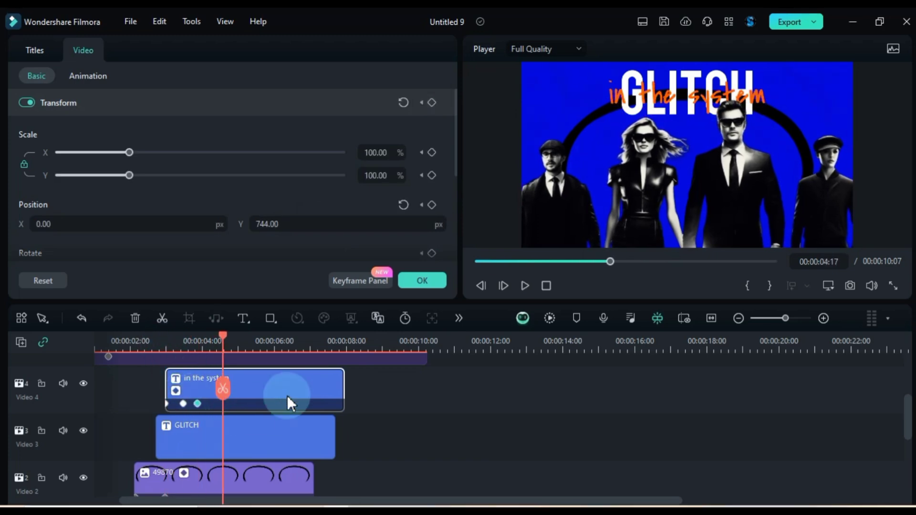
Find the Glitch Blocks transition by searching "glitch", apply a short one to the start of the GLITCH title, and play it back
left_click(368, 427)
left_click(239, 55)
left_click(255, 89)
type("g")
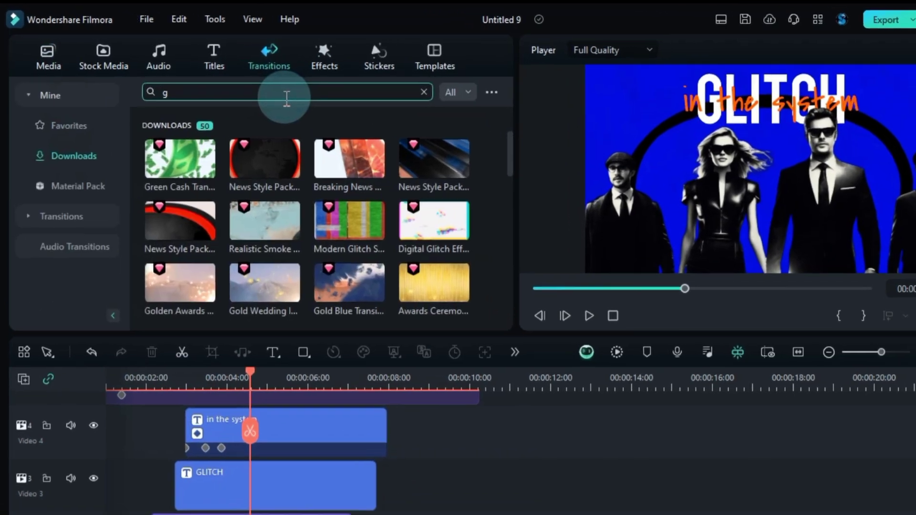
type("litch")
scroll(265, 297, "down", 2)
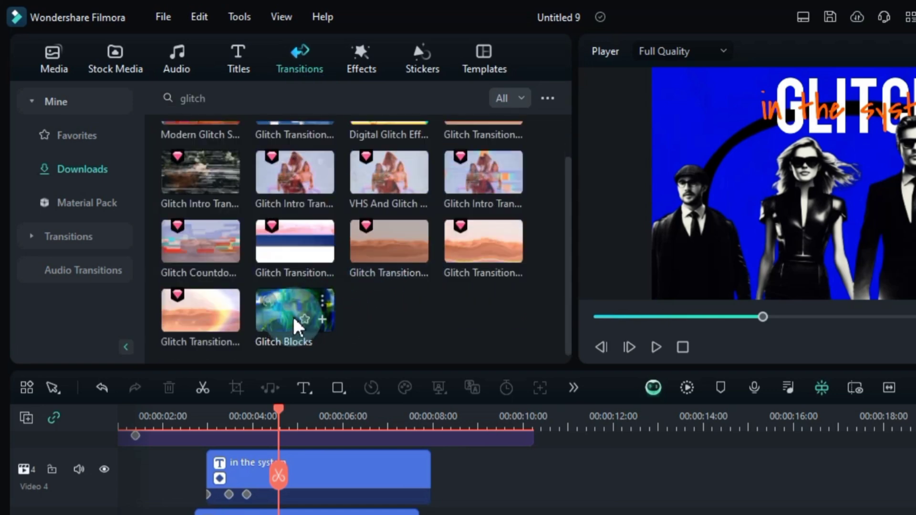
left_click_drag(295, 326, 245, 429)
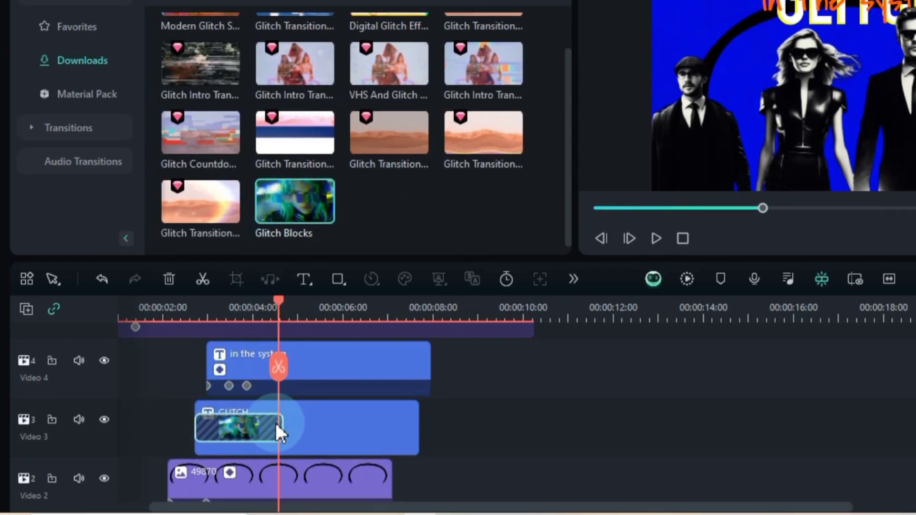
key("space")
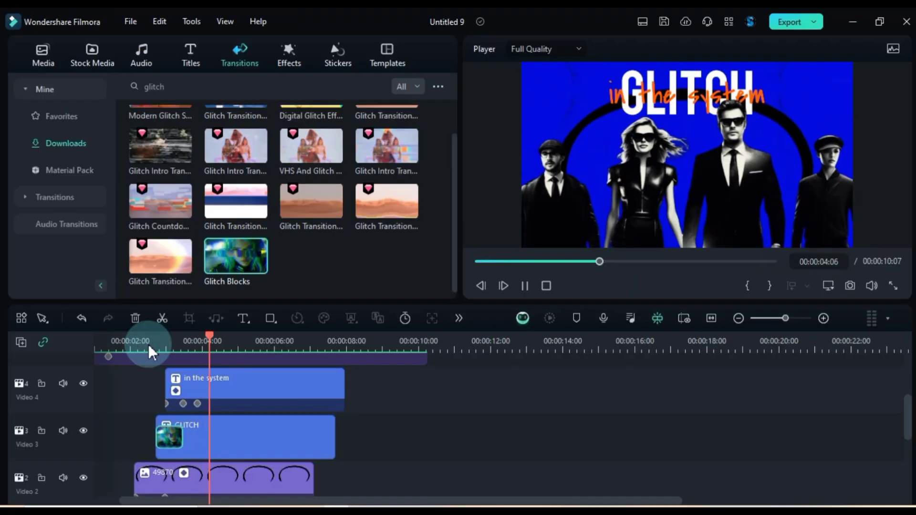
left_click(149, 350)
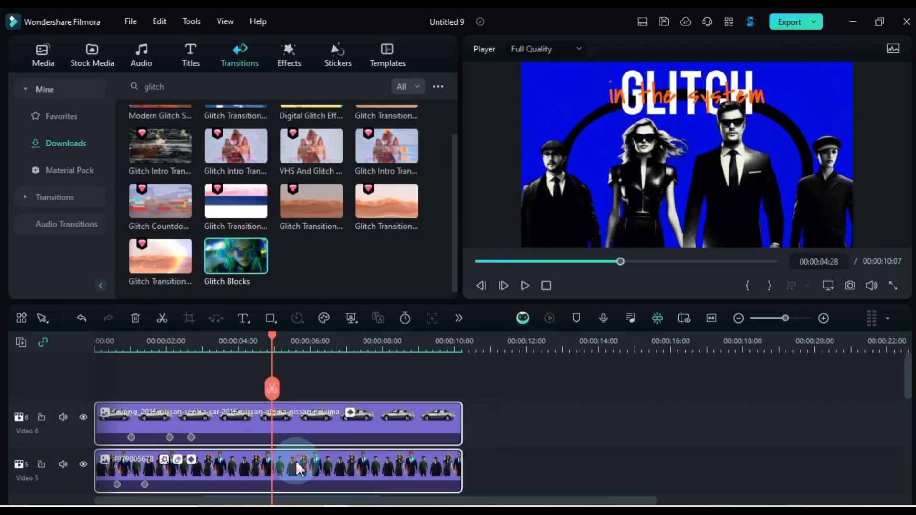
Move the car and people layers up one track and place the futuristic toy gun image on Video 5 at 00:00:04:03
scroll(286, 439, "down", 2)
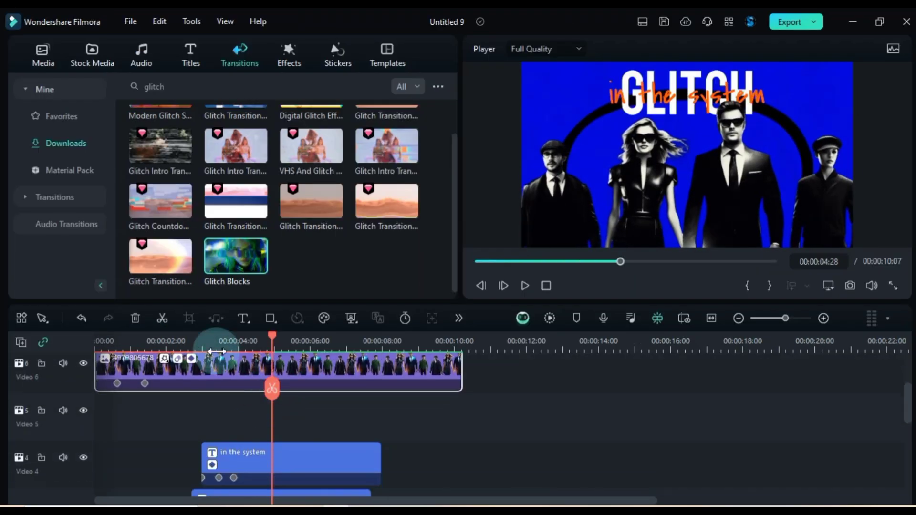
left_click(196, 345)
key("space")
key("space")
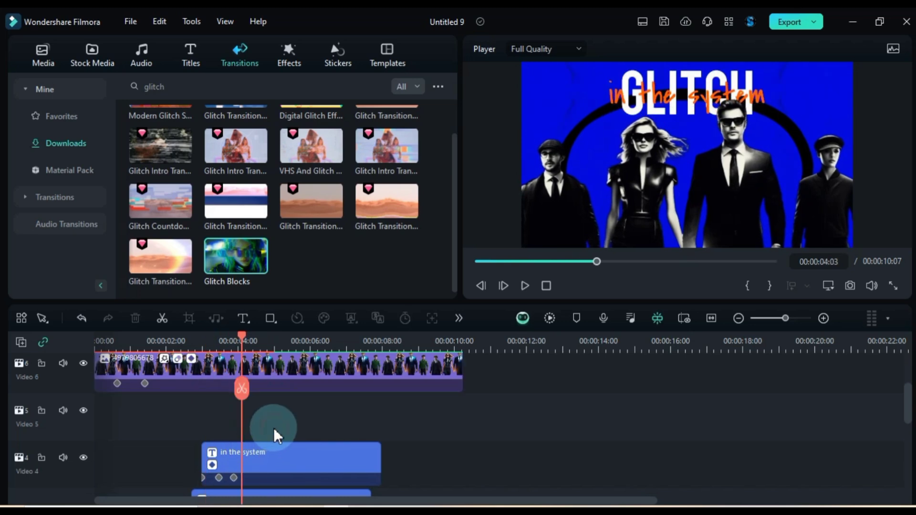
left_click(47, 69)
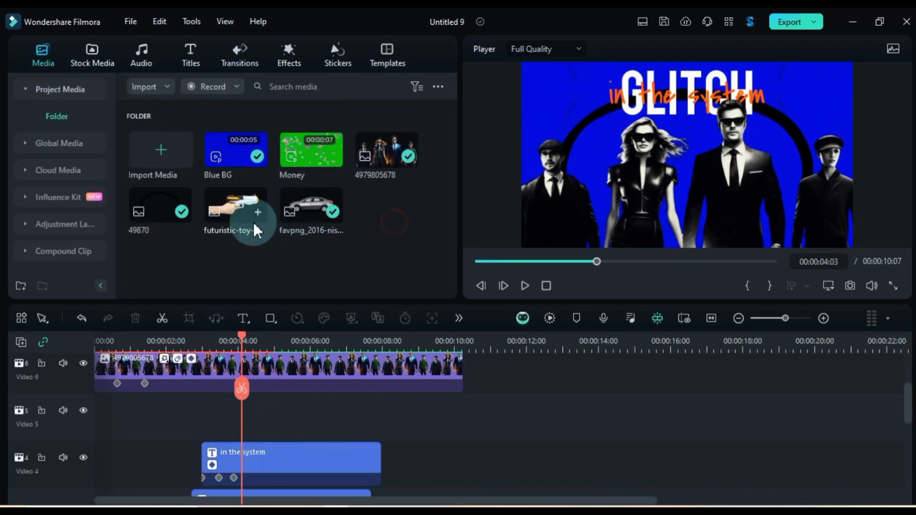
left_click_drag(247, 219, 251, 414)
Set the toy gun image to scale 34%, position X -527, Y -88 px and rotation -9°, and keyframe its transform at 00:00:04:03
left_click(321, 425)
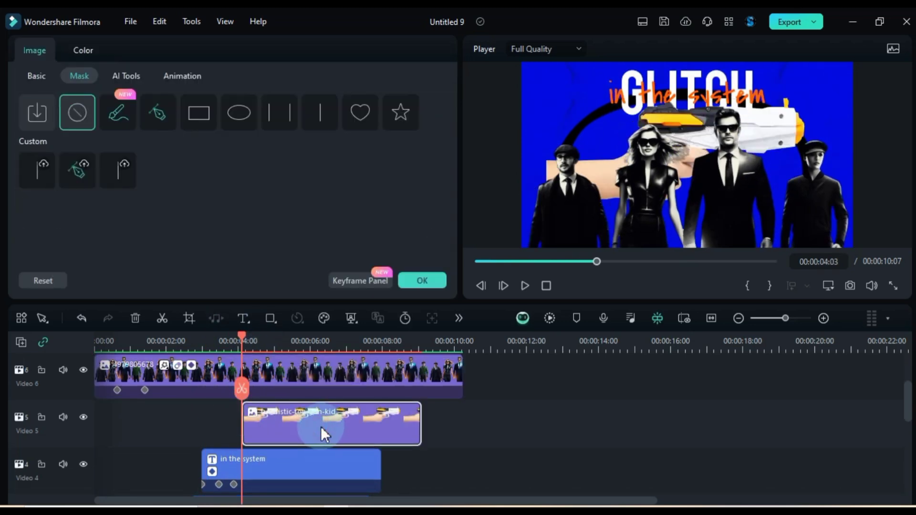
left_click(36, 76)
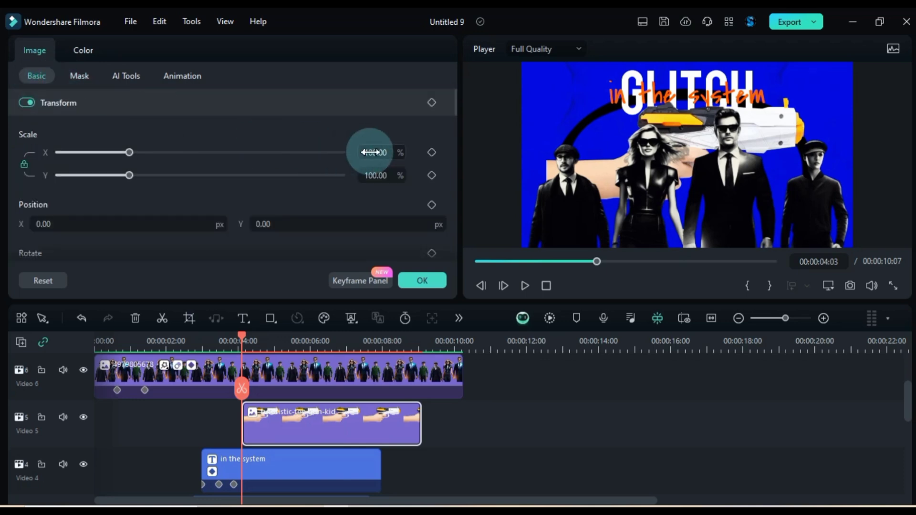
left_click_drag(375, 152, 370, 152)
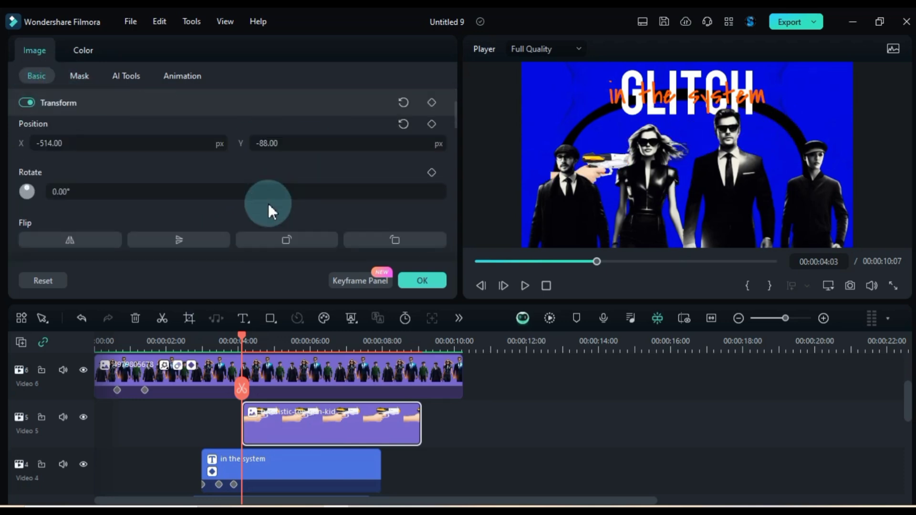
left_click_drag(266, 191, 258, 191)
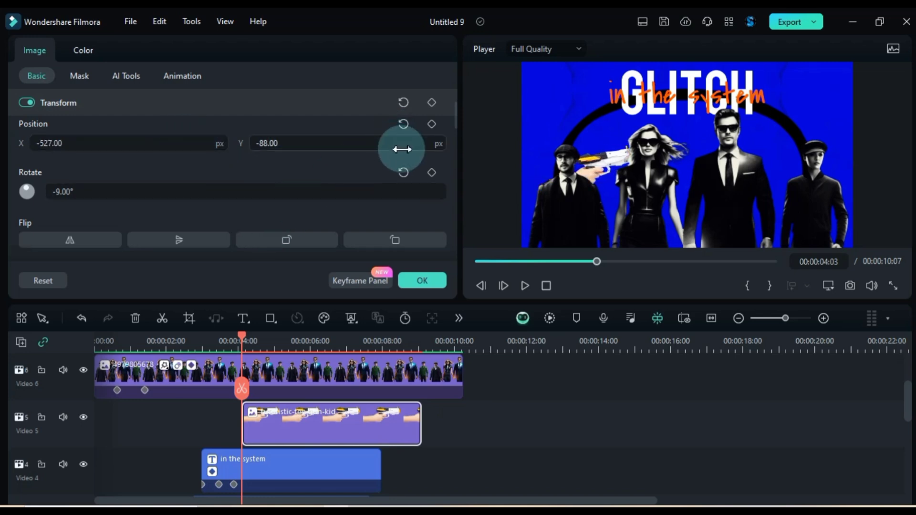
left_click(431, 103)
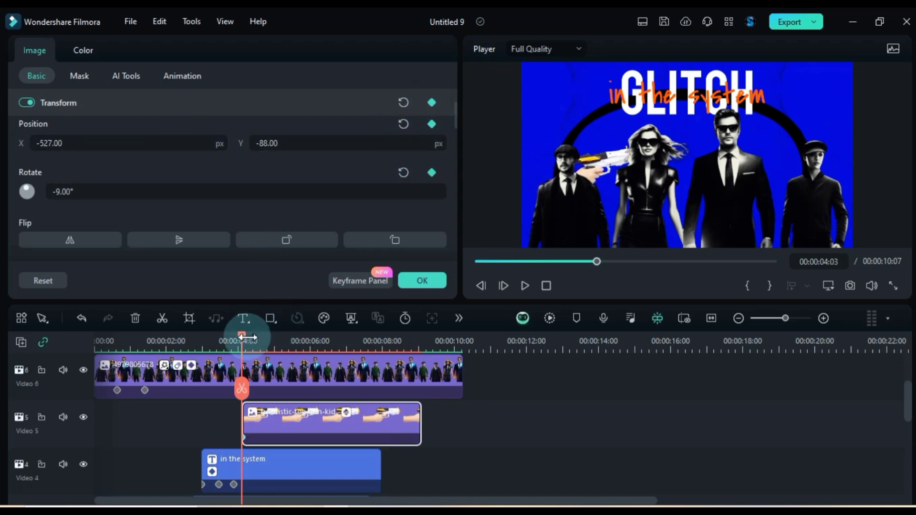
Extend the blue background beyond five seconds with a second Blue BG clip on Video 1
left_click_drag(253, 337, 283, 337)
scroll(313, 415, "down", 5)
left_click_drag(172, 411, 453, 400)
scroll(283, 422, "up", 5)
Keyframe the toy gun's transform at 00:00:04:21 with scale 38%, position X -568, Y -1 px and rotation -23°
left_click(278, 425)
left_click(259, 336)
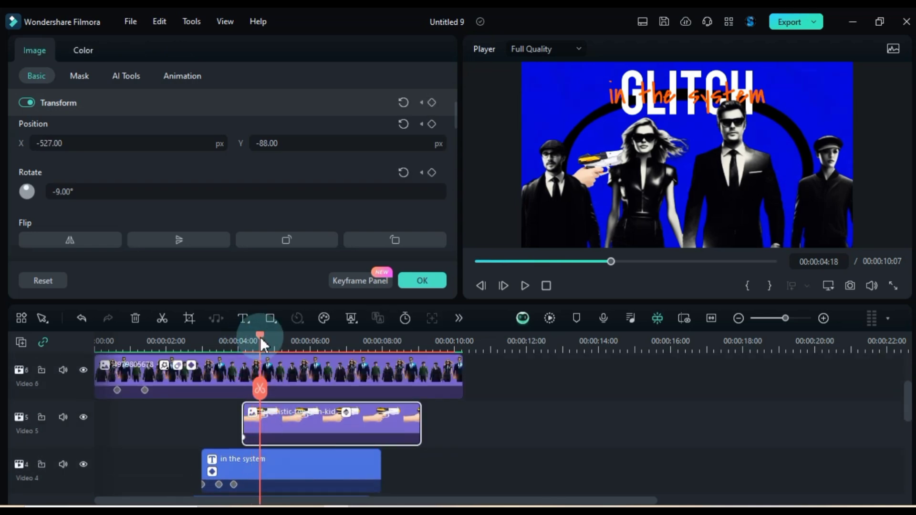
left_click(431, 103)
scroll(366, 143, "up", 1)
left_click_drag(340, 186, 322, 185)
left_click(257, 235)
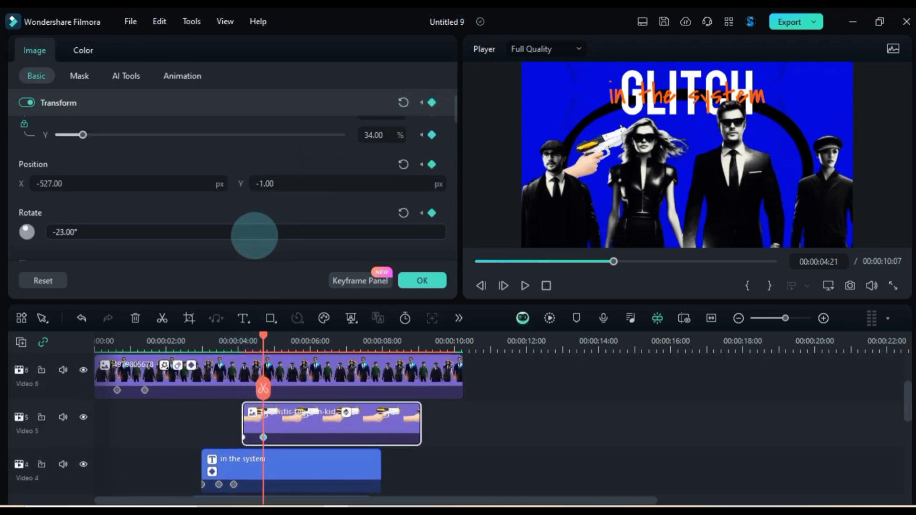
scroll(329, 172, "up", 1)
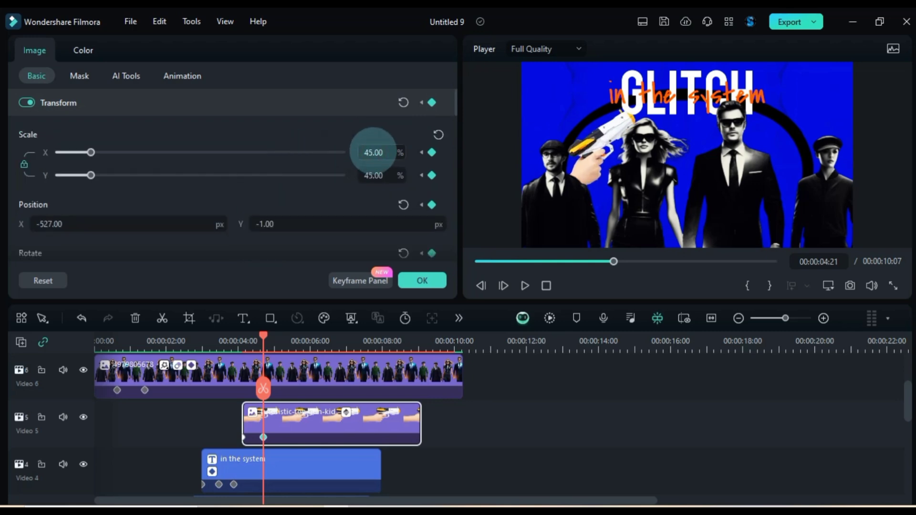
left_click_drag(373, 152, 375, 152)
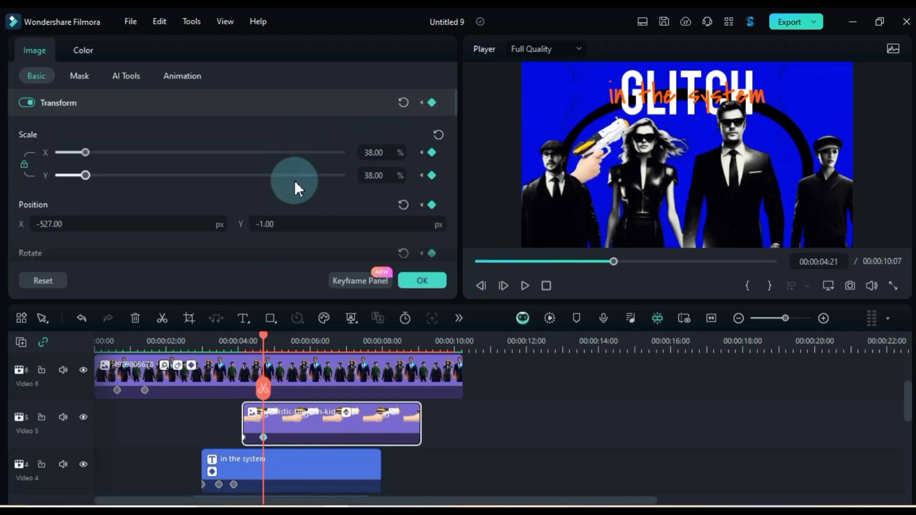
left_click_drag(196, 224, 176, 224)
Play back the toy gun's movement and add a position keyframe at 00:00:05:22 with X -528 and Y 32 px
left_click(241, 338)
key("space")
key("space")
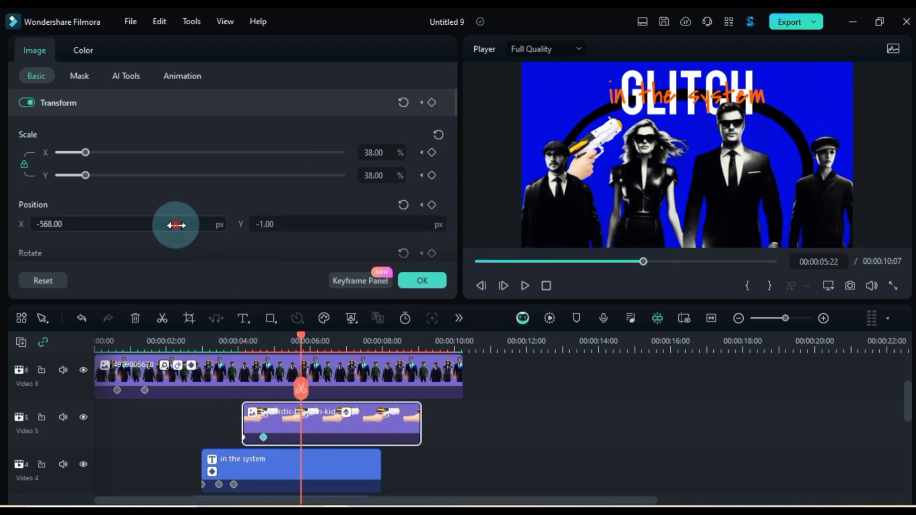
left_click_drag(175, 224, 253, 232)
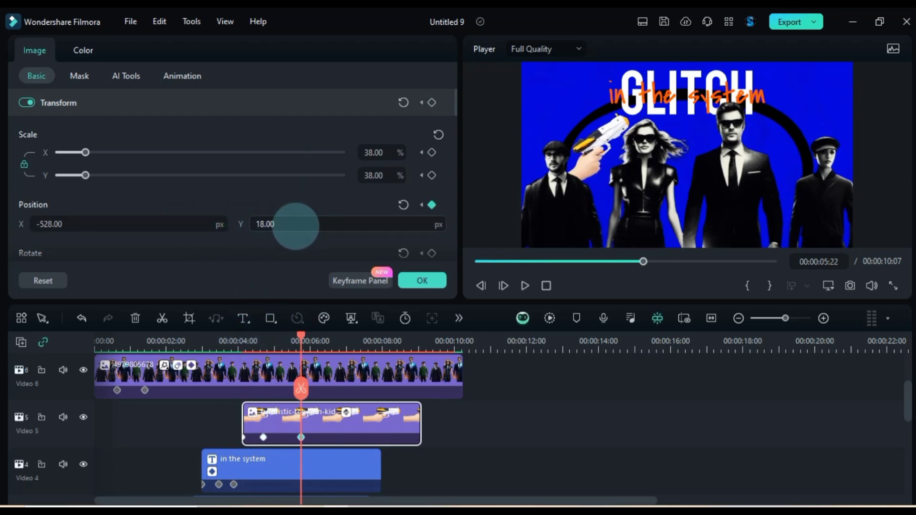
Apply curved easing to the toy gun's keyframes in the keyframe graph and play the animation from 00:00:04:03
left_click(352, 279)
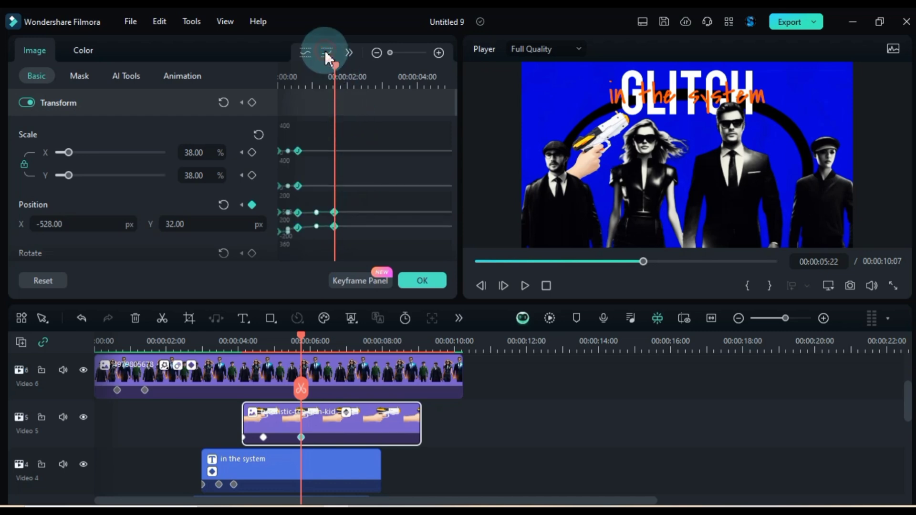
left_click(242, 341)
key("space")
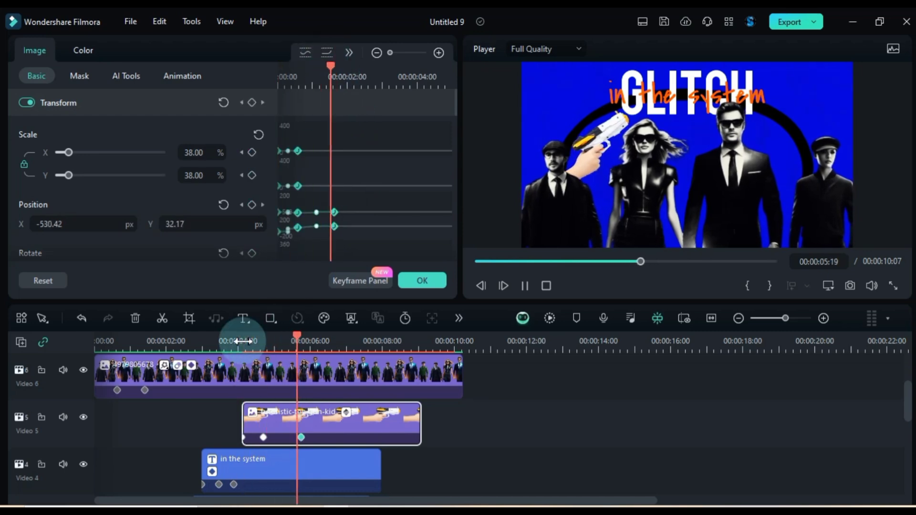
key("space")
Move the car and people layers up one track and place a mirrored, keyframed second toy gun on Video 6 at 00:00:04:03
scroll(352, 422, "up", 3)
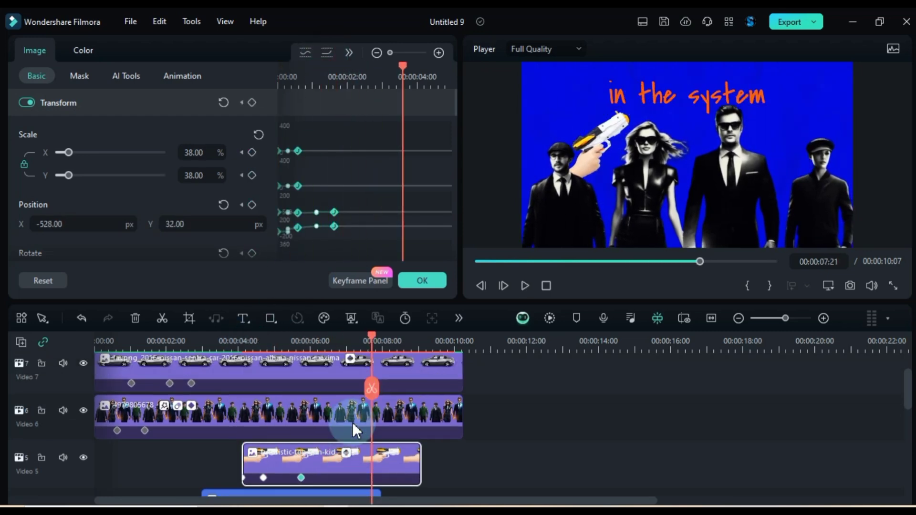
left_click_drag(480, 385, 327, 415)
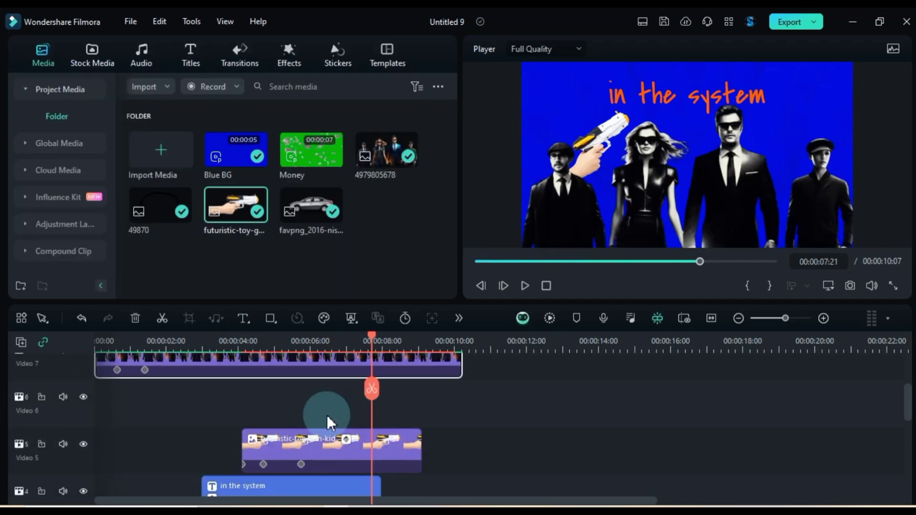
left_click(318, 439)
left_click_drag(228, 208, 243, 403)
Play back the animation of both toy guns from 00:00:04:03
left_click(243, 342)
key("space")
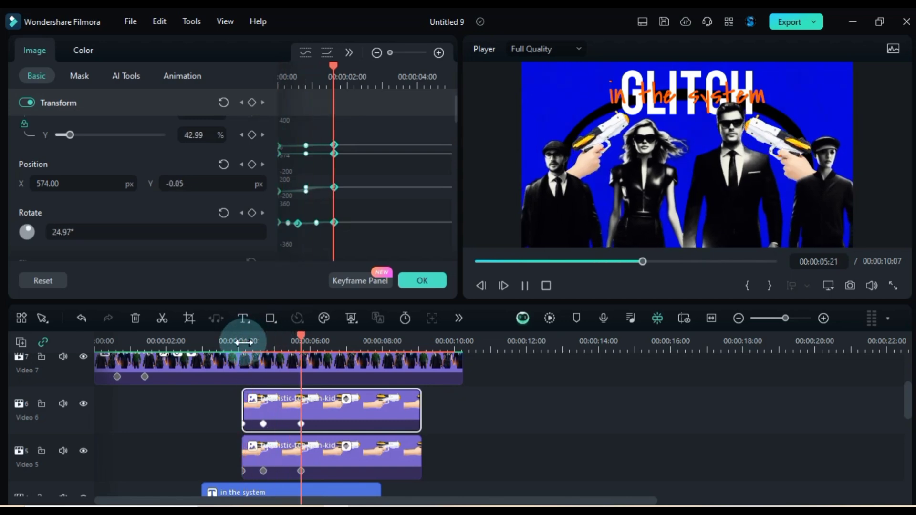
key("space")
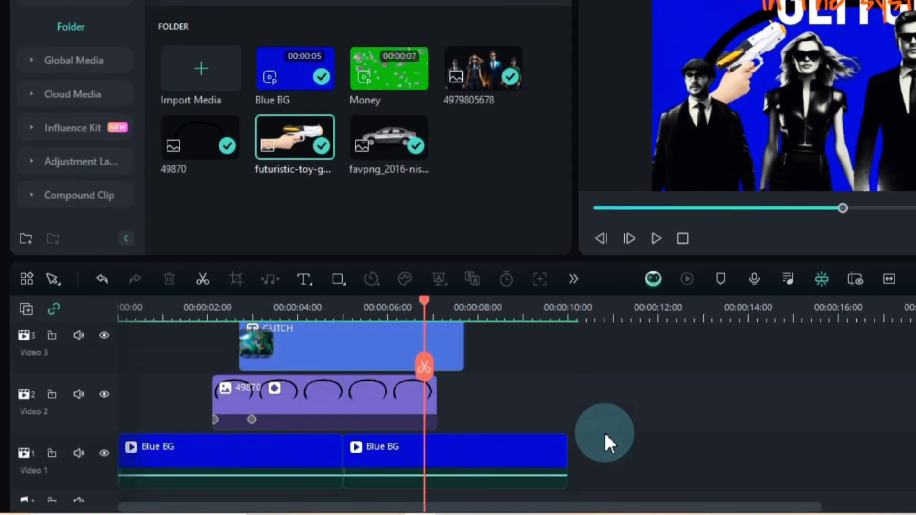
Extend the circle image, the GLITCH and "in the system" titles and the toy gun clips to end with the Blue BG clip
left_click_drag(433, 403, 566, 403)
scroll(496, 406, "up", 2)
left_click(427, 454)
left_click_drag(462, 451, 567, 451)
left_click_drag(476, 387, 567, 372)
scroll(549, 381, "up", 1)
scroll(548, 372, "up", 1)
left_click_drag(527, 368, 567, 368)
scroll(539, 380, "up", 2)
scroll(539, 382, "down", 1)
scroll(538, 382, "up", 2)
left_click(538, 356)
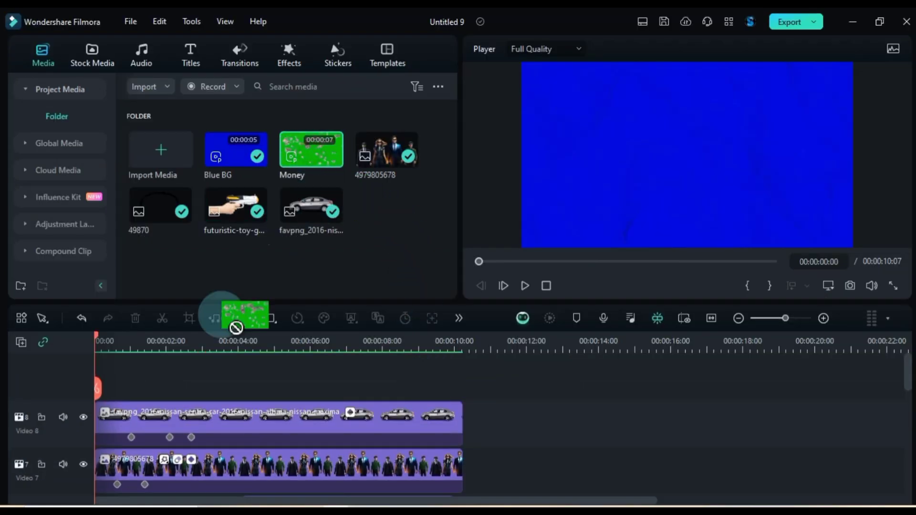
Try placing the green-screen Money clip above the car layer at the timeline's start and keying its background with Chroma Key
left_click_drag(236, 327, 204, 417)
key("space")
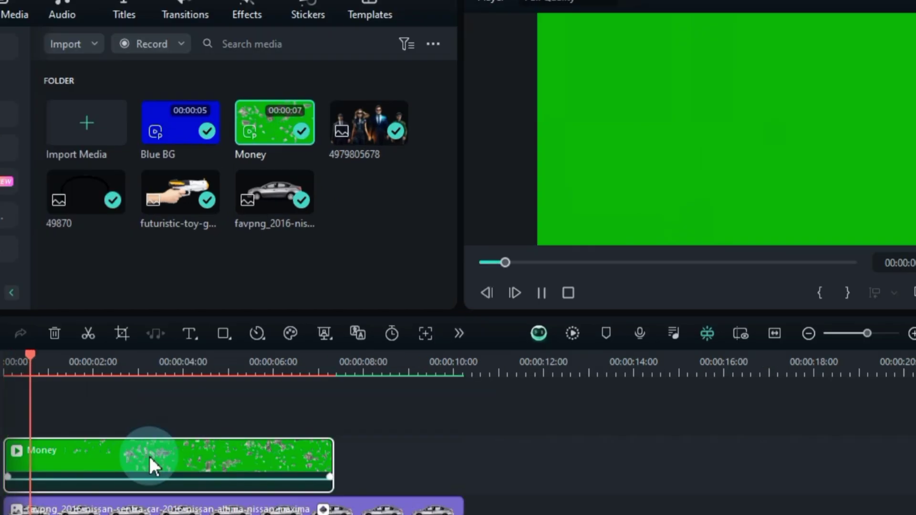
left_click(325, 339)
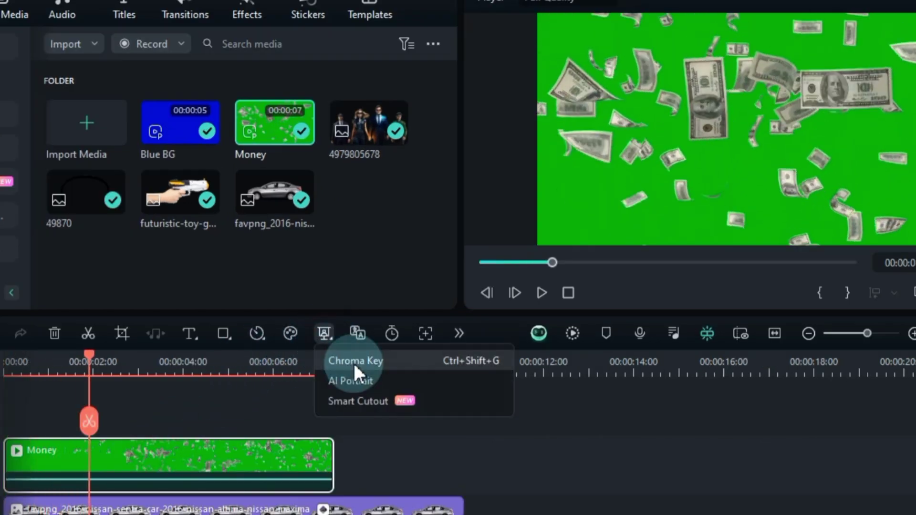
left_click(408, 361)
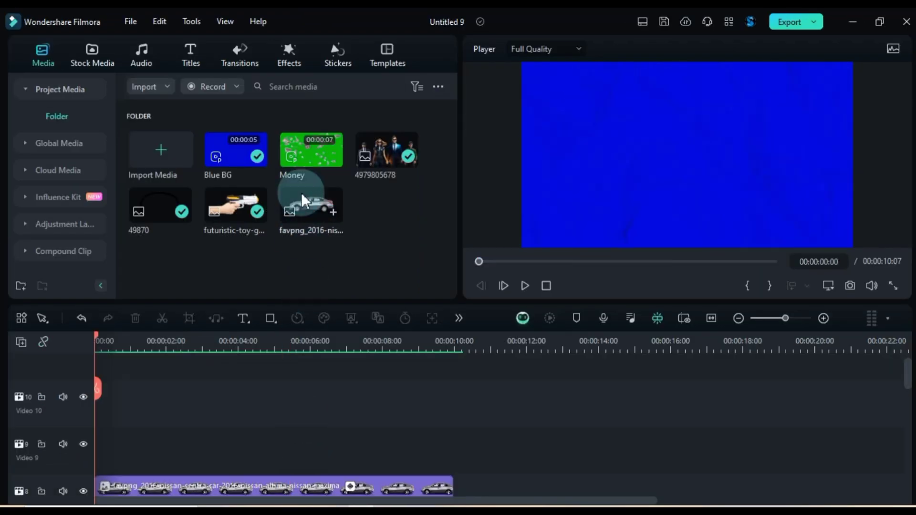
Search the stickers for "I am rich" and place I Am Rich Pack Element 12 above the car layer at the timeline's start
left_click(201, 61)
left_click(309, 88)
type("I am rich")
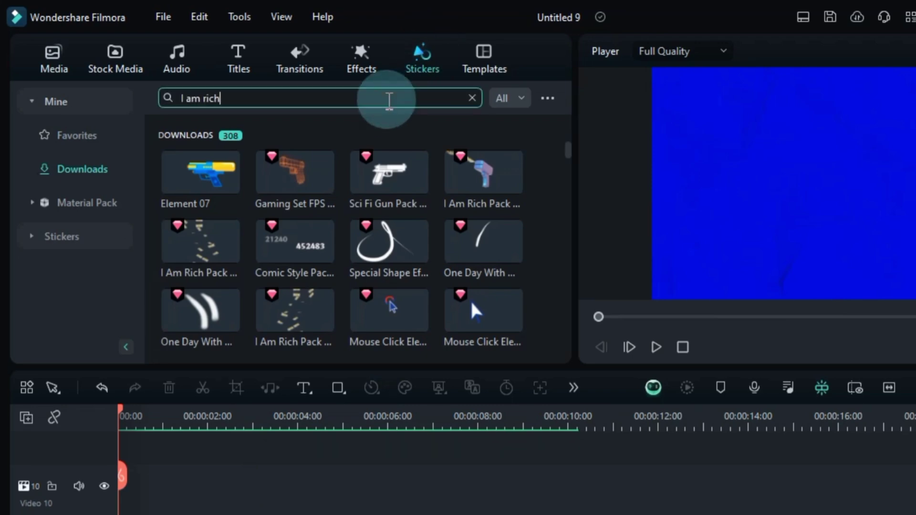
left_click(291, 178)
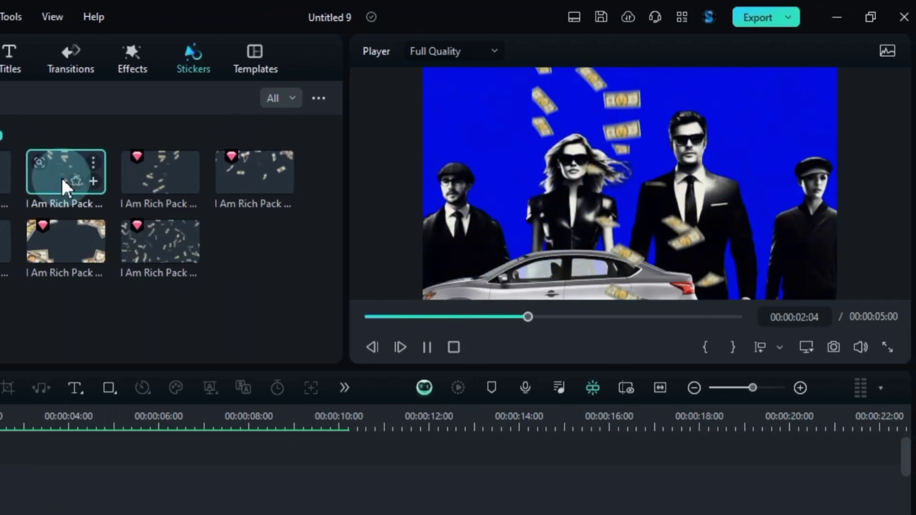
left_click_drag(389, 172, 418, 349)
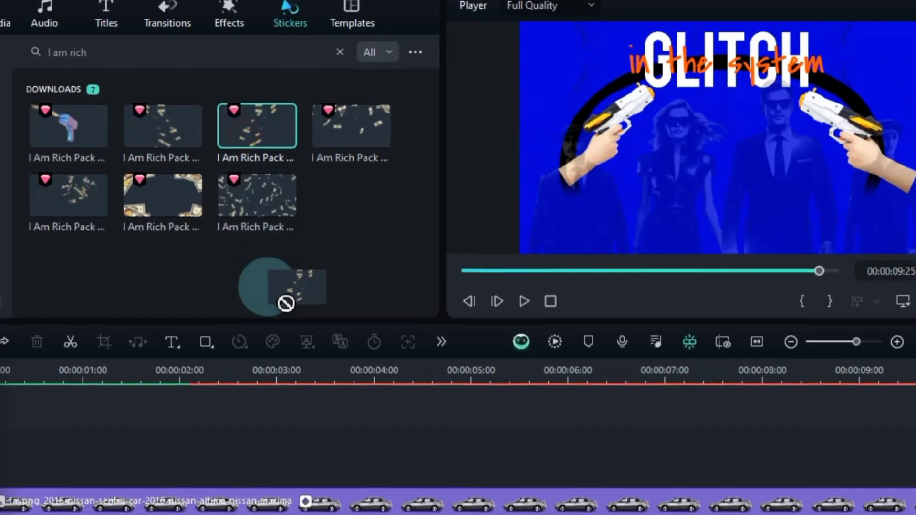
left_click_drag(286, 303, 1, 453)
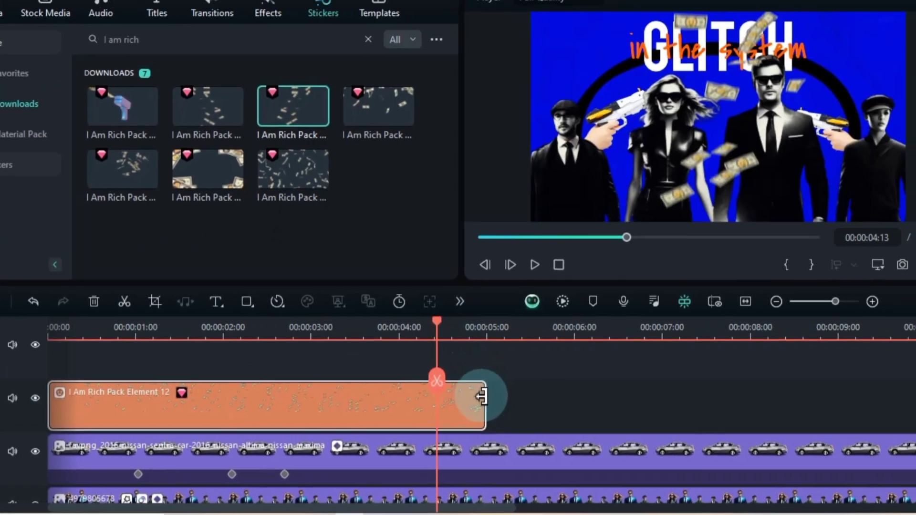
Extend the money sticker to the end of the car clip and enlarge its scale, previewing the scene from the start
left_click_drag(482, 397, 915, 381)
double_click(254, 401)
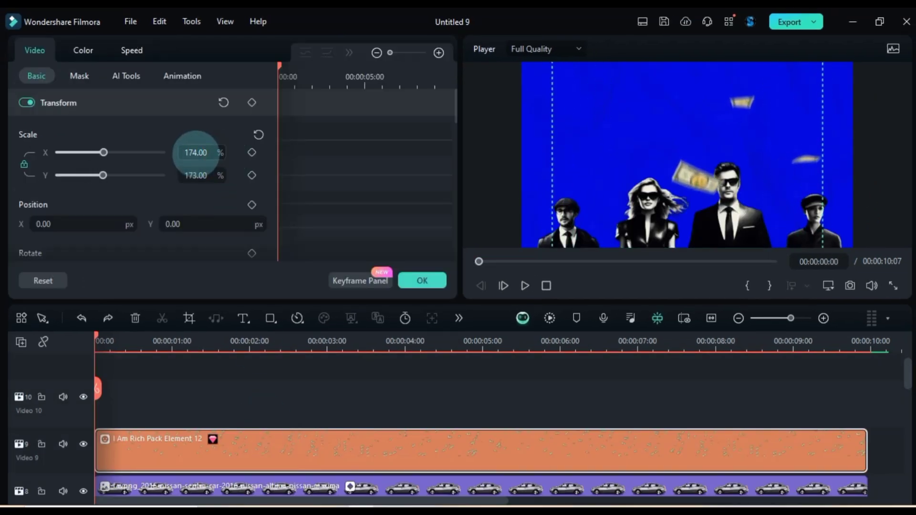
left_click(283, 394)
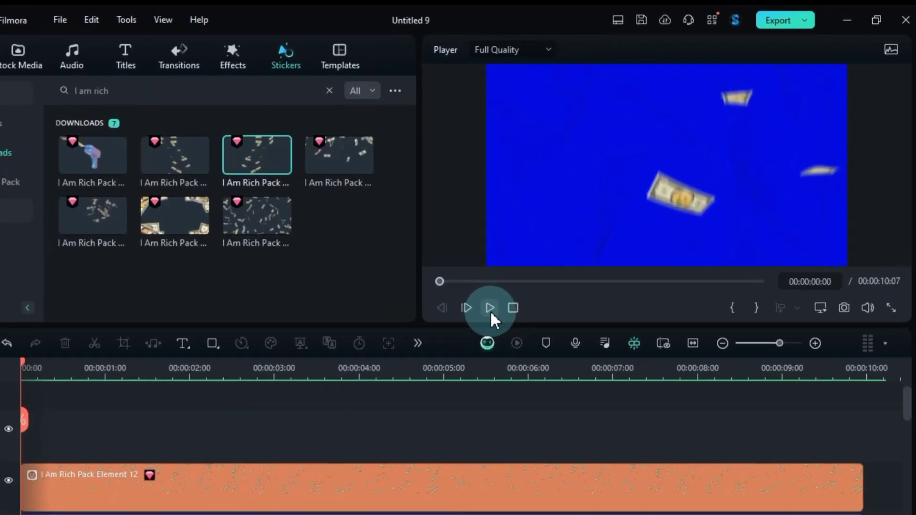
left_click(525, 285)
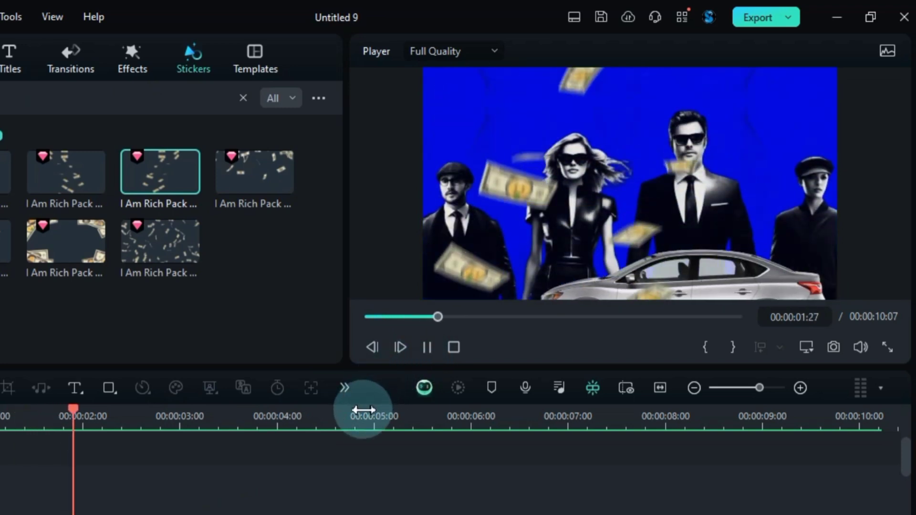